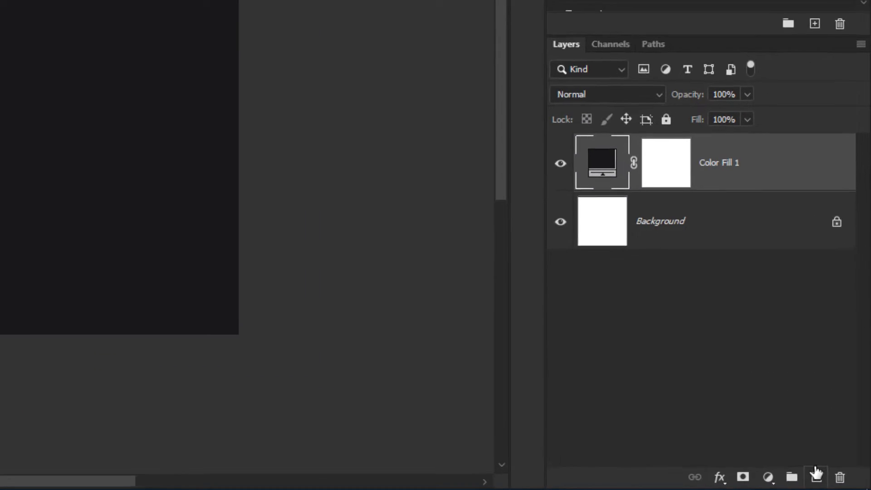
Add a new layer above the colour fill and paint a large soft red brush glow at the canvas centre
{"action": "left_click", "coordinate": [844, 483]}
{"action": "key", "text": "b"}
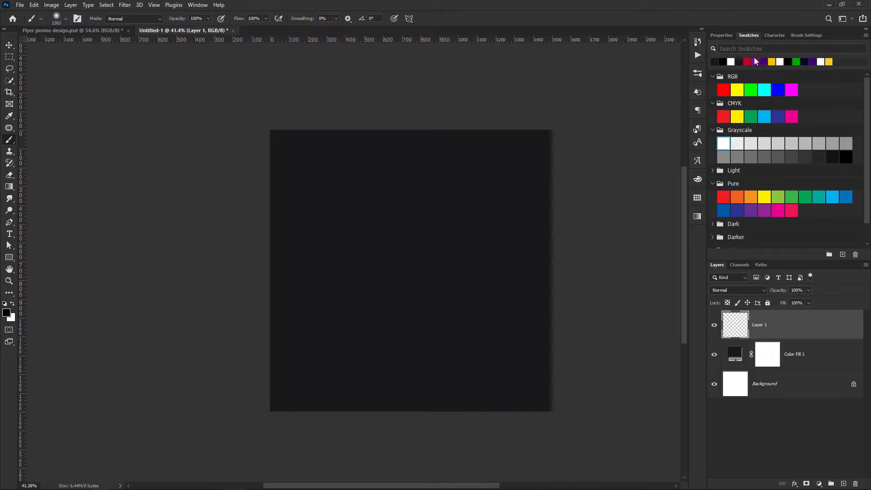
{"action": "left_click", "coordinate": [747, 62]}
{"action": "left_click_drag", "start_coordinate": [409, 267], "coordinate": [415, 270]}
{"action": "left_click", "coordinate": [415, 266]}
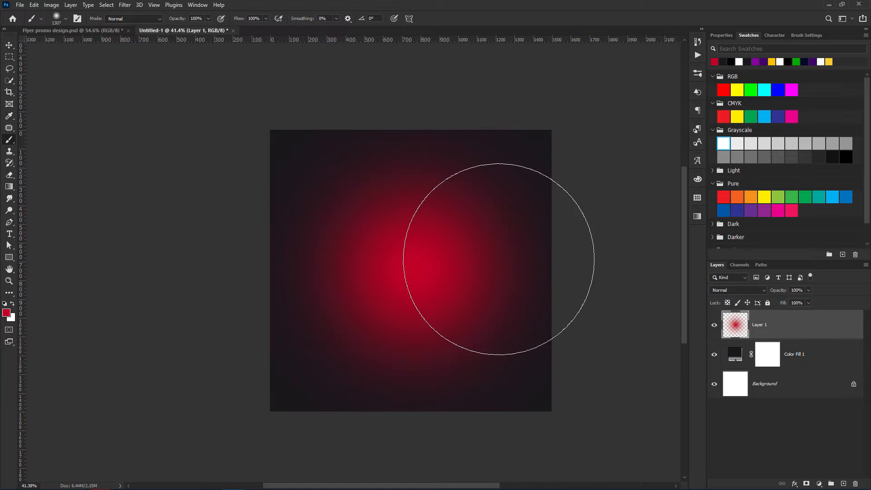
Set both the opacity and the fill of the red glow layer to 50%
{"action": "left_click", "coordinate": [795, 291]}
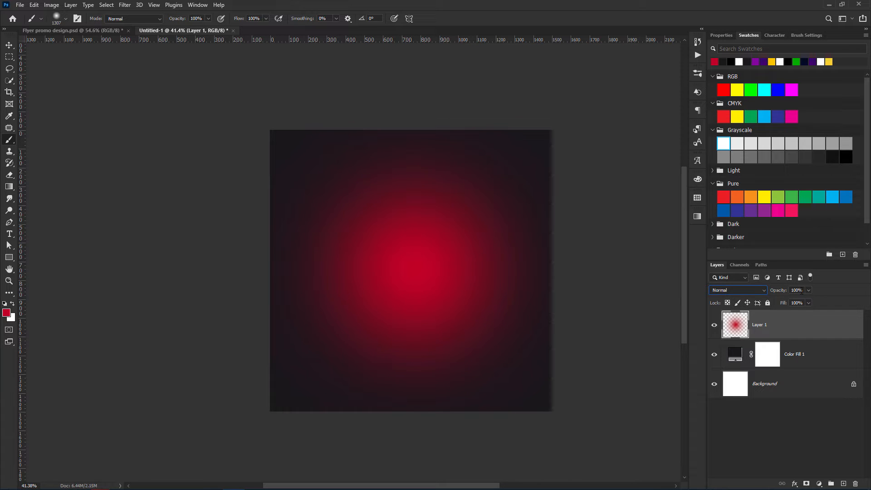
{"action": "type", "text": "50"}
{"action": "key", "text": "Return"}
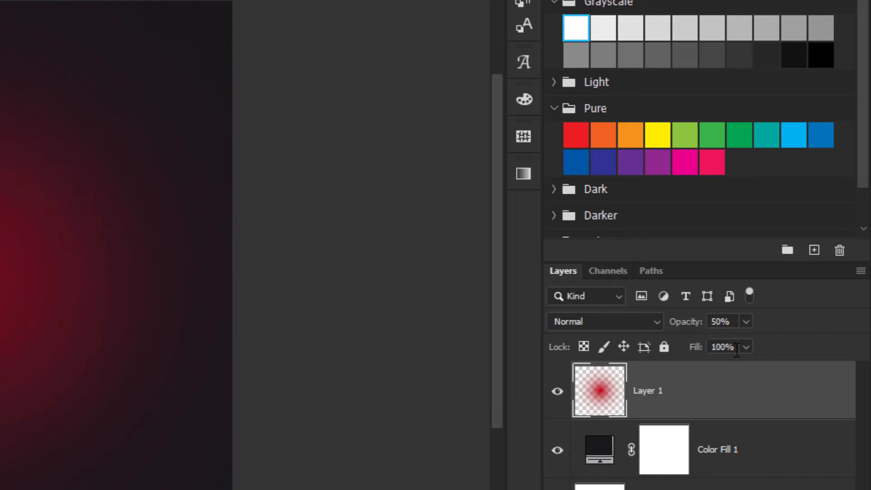
{"action": "left_click_drag", "start_coordinate": [736, 349], "coordinate": [679, 360]}
{"action": "type", "text": "5"}
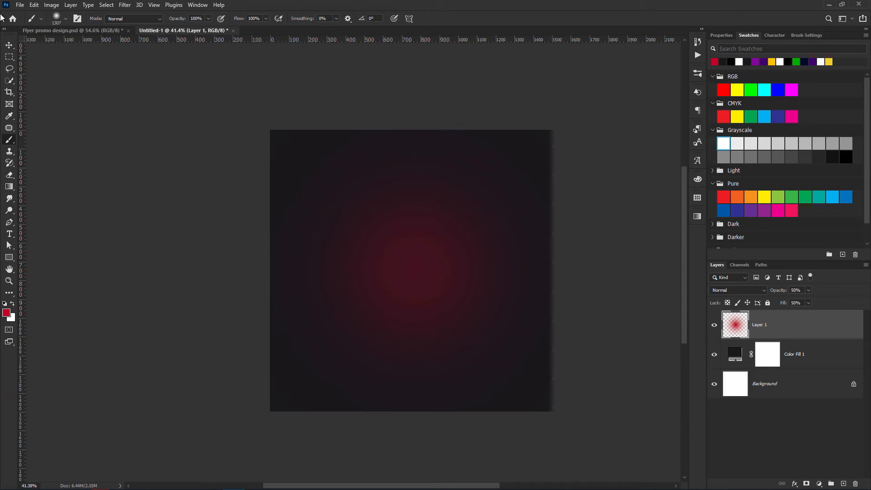
Unlock the Background layer, group all three layers as "background" and lock the group
{"action": "left_click", "coordinate": [854, 384]}
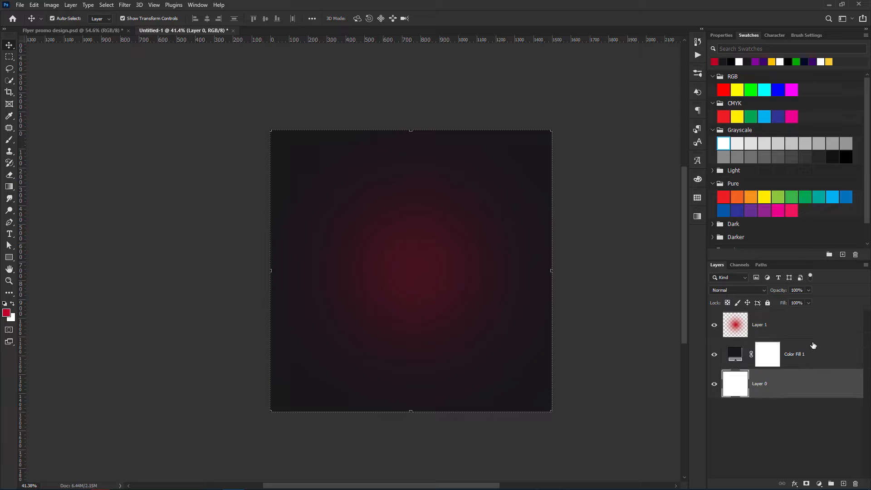
{"action": "left_click", "coordinate": [807, 335], "text": "shift"}
{"action": "key", "text": "ctrl+g"}
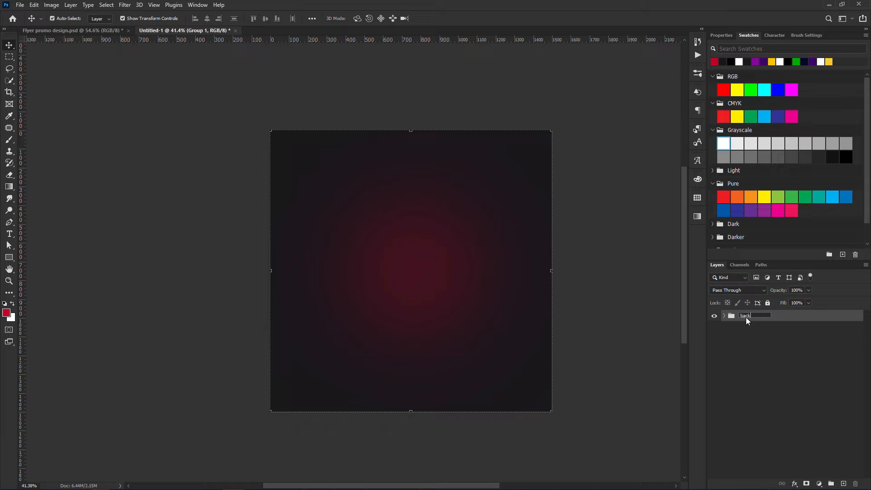
{"action": "left_click", "coordinate": [746, 317]}
{"action": "type", "text": "background"}
{"action": "key", "text": "Return"}
{"action": "left_click", "coordinate": [767, 303]}
{"action": "left_click", "coordinate": [395, 258]}
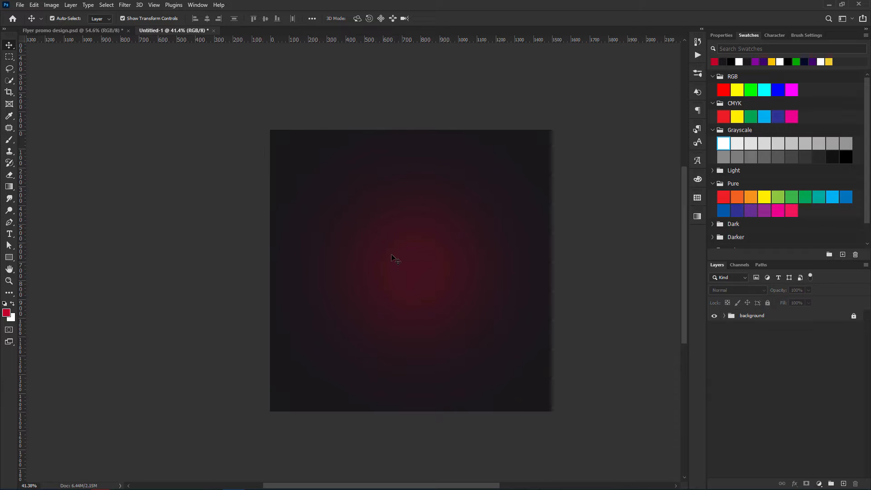
Draw a red rectangle about 912 by 100 px in the canvas's upper half and set its corner radii to 50 px
{"action": "scroll", "coordinate": [394, 258], "scroll_direction": "up", "scroll_amount": 2}
{"action": "left_click", "coordinate": [9, 258]}
{"action": "left_click_drag", "start_coordinate": [324, 194], "coordinate": [531, 217]}
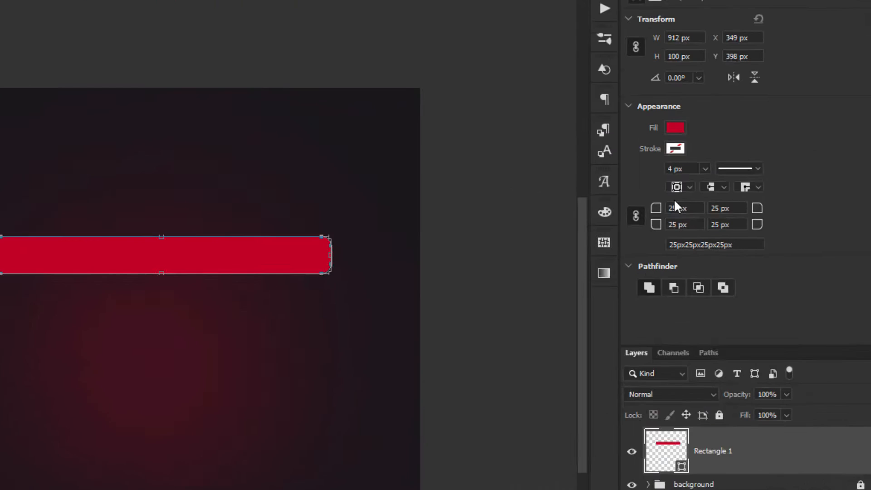
{"action": "left_click", "coordinate": [676, 208]}
{"action": "type", "text": "50"}
{"action": "key", "text": "Return"}
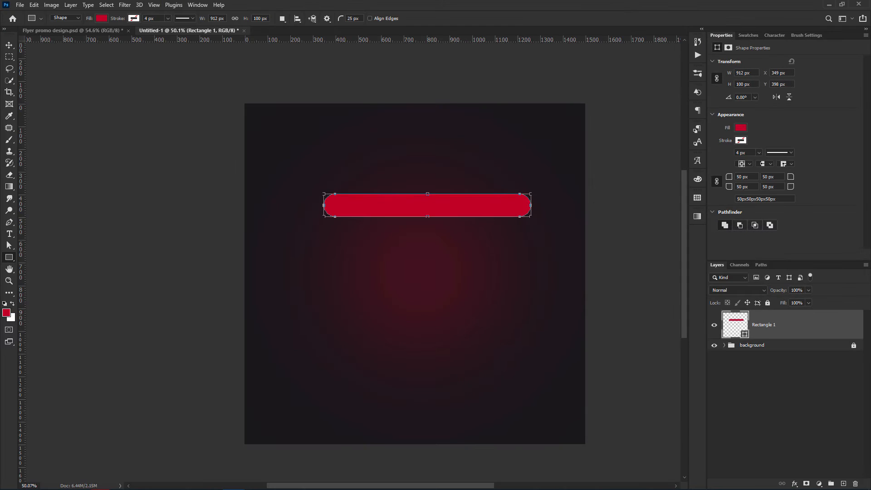
Duplicate the red bar three times into a vertical stack of four and stagger the bars horizontally
{"action": "key", "text": "v"}
{"action": "left_click_drag", "start_coordinate": [451, 209], "coordinate": [456, 254]}
{"action": "left_click", "coordinate": [414, 250]}
{"action": "key", "text": "ctrl+z"}
{"action": "left_click", "coordinate": [468, 207]}
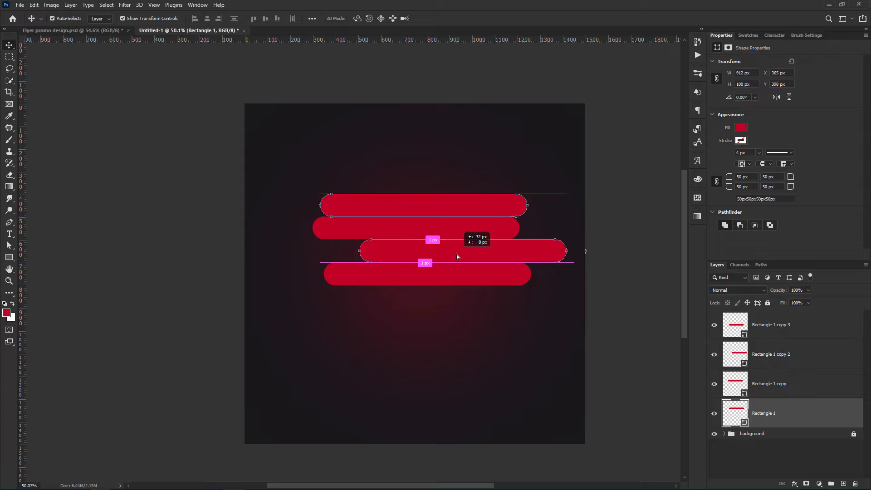
Select the two lower bars together and nudge them up against the bars above
{"action": "left_click", "coordinate": [394, 277]}
{"action": "left_click", "coordinate": [469, 253]}
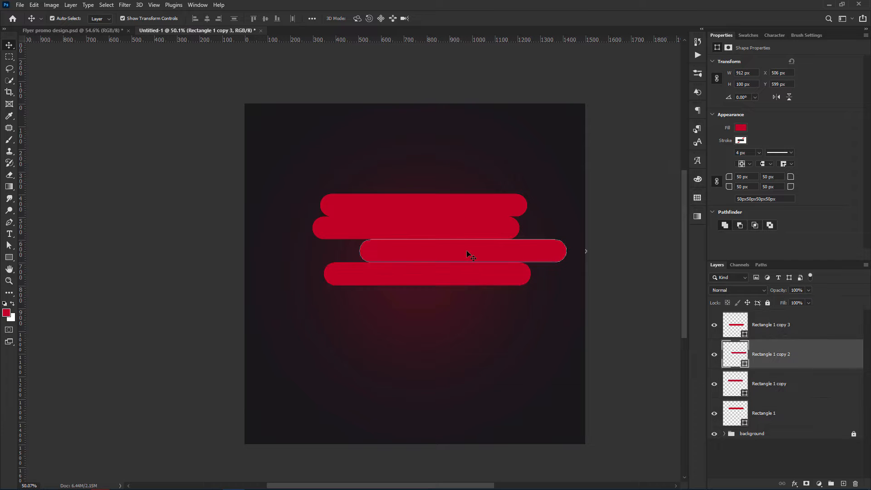
{"action": "left_click", "coordinate": [462, 272], "text": "shift"}
{"action": "left_click_drag", "start_coordinate": [462, 270], "coordinate": [461, 269]}
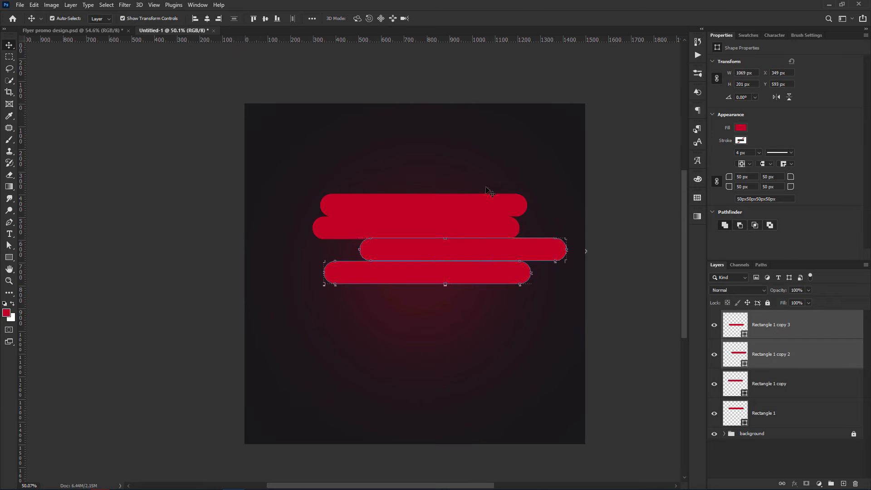
Add the two upper bars to the selection and merge all four bars into a single shape
{"action": "left_click", "coordinate": [483, 205], "text": "shift"}
{"action": "left_click", "coordinate": [475, 228], "text": "shift"}
{"action": "scroll", "coordinate": [474, 227], "scroll_direction": "up", "scroll_amount": 3}
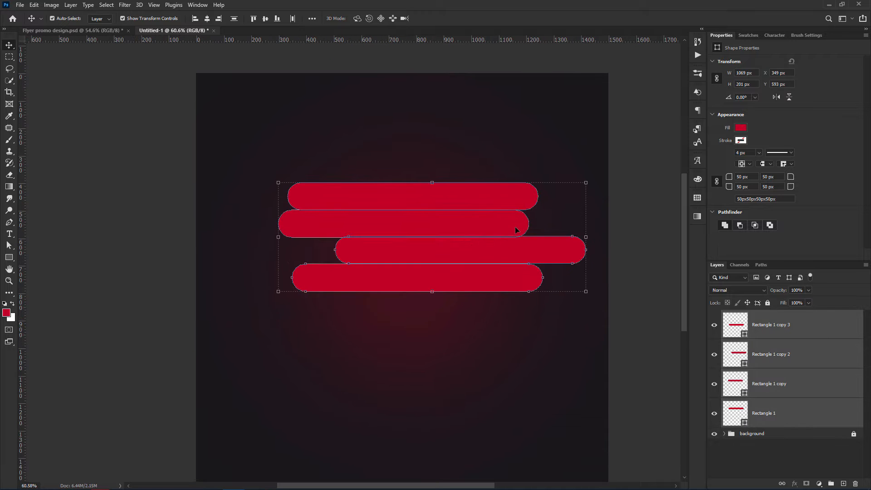
{"action": "right_click", "coordinate": [784, 339]}
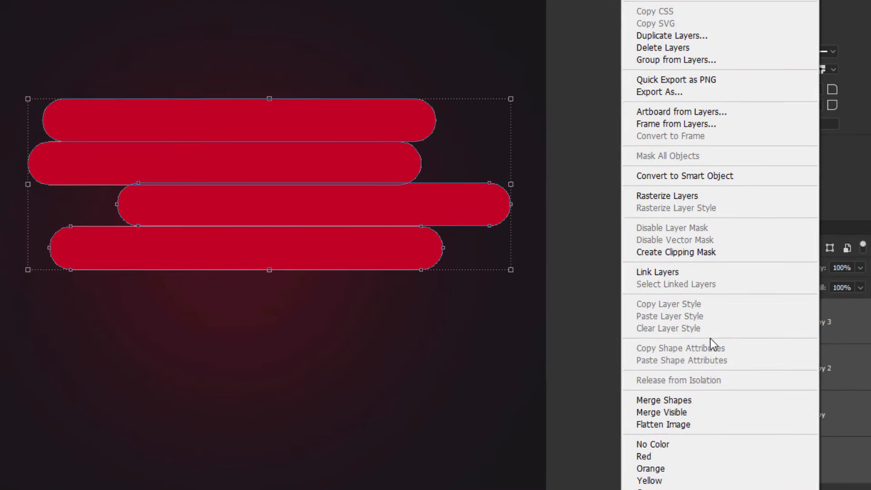
{"action": "left_click", "coordinate": [664, 401]}
Rotate the merged bars to -28.70° and place them so they run off the canvas's upper-right corner
{"action": "key", "text": "ctrl+t"}
{"action": "left_click_drag", "start_coordinate": [595, 159], "coordinate": [617, 111]}
{"action": "scroll", "coordinate": [534, 145], "scroll_direction": "down", "scroll_amount": 3}
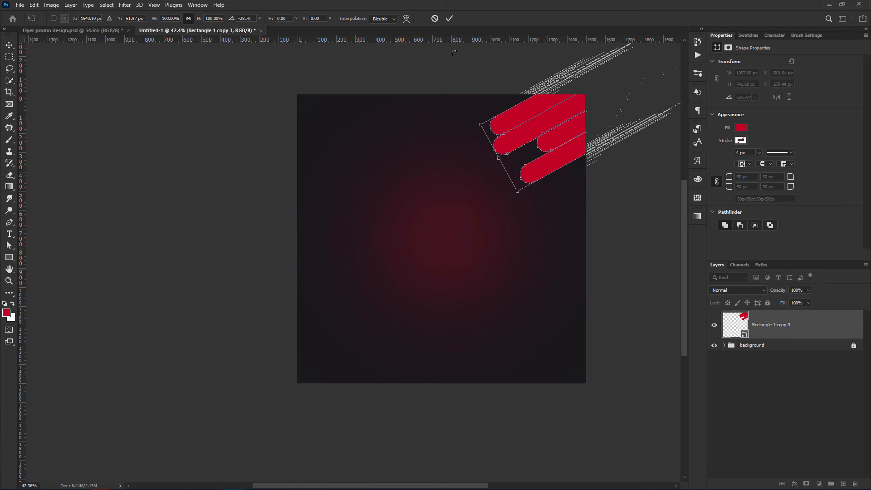
{"action": "left_click", "coordinate": [449, 19]}
Duplicate the slanted bars into the canvas's lower-left corner and enlarge the copy to about 1992 px wide
{"action": "left_click_drag", "start_coordinate": [544, 128], "coordinate": [272, 385]}
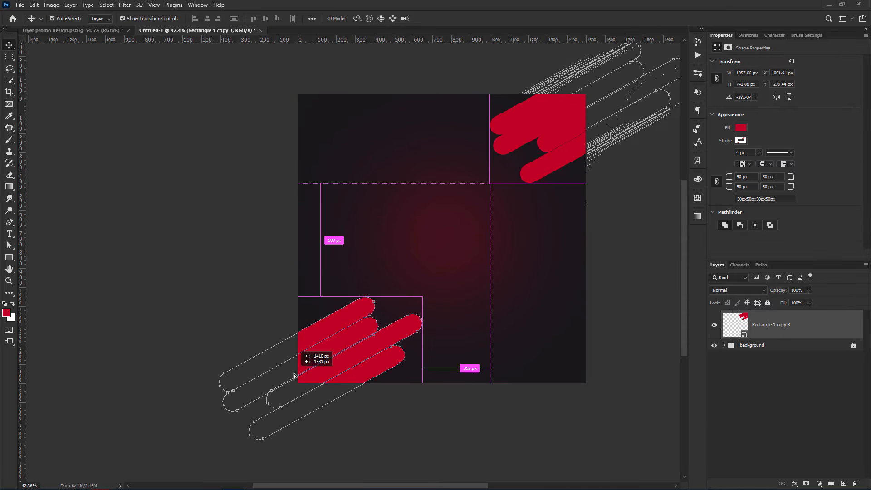
{"action": "key", "text": "ctrl+t"}
{"action": "left_click_drag", "start_coordinate": [418, 296], "coordinate": [595, 173]}
{"action": "key", "text": "Return"}
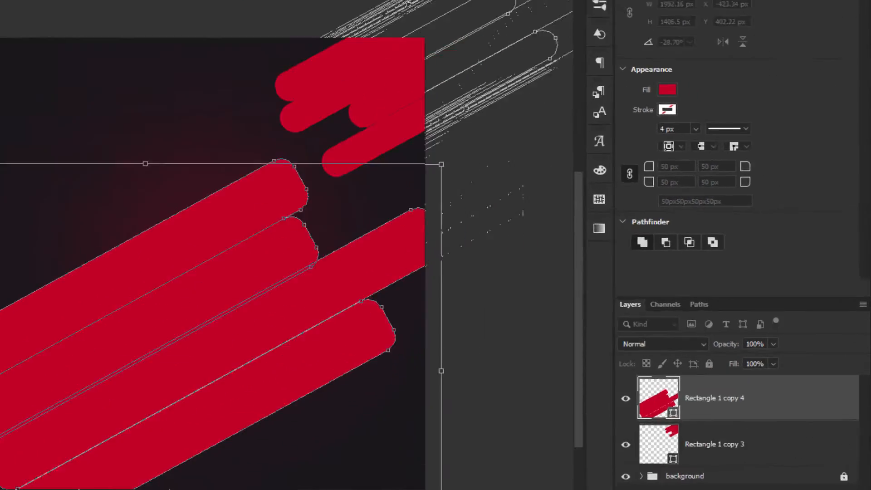
Round the enlarged bars' corners with a 92.73 px radius, reposition the shape in the lower-left area and deselect it
{"action": "left_click_drag", "start_coordinate": [729, 176], "coordinate": [868, 171]}
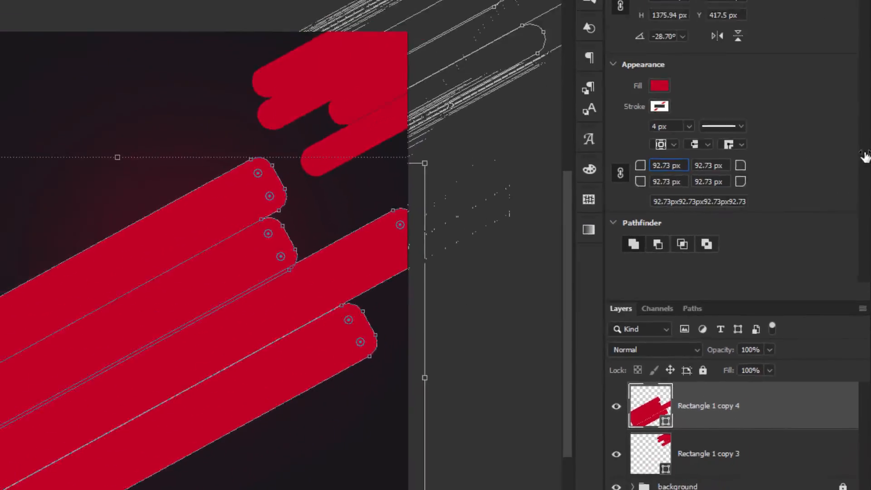
{"action": "left_click_drag", "start_coordinate": [133, 382], "coordinate": [102, 406]}
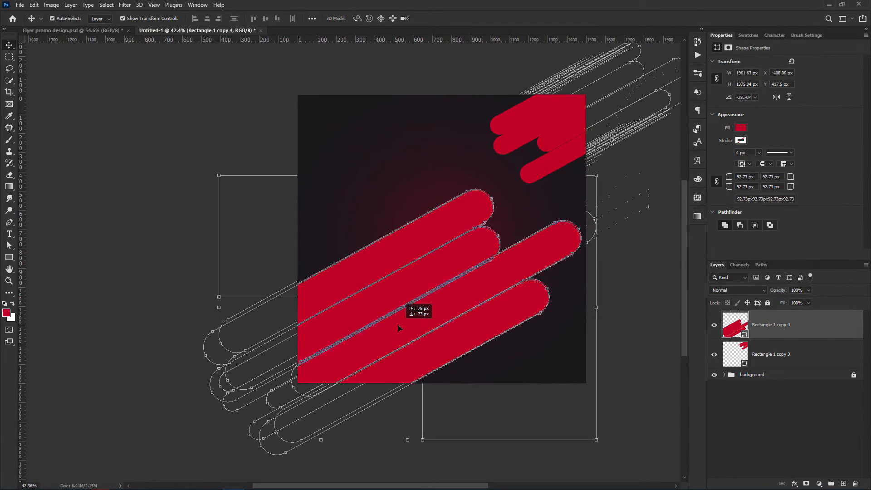
{"action": "left_click", "coordinate": [87, 20]}
{"action": "left_click", "coordinate": [389, 88]}
{"action": "left_click_drag", "start_coordinate": [421, 187], "coordinate": [374, 189]}
{"action": "scroll", "coordinate": [395, 151], "scroll_direction": "up", "scroll_amount": 1}
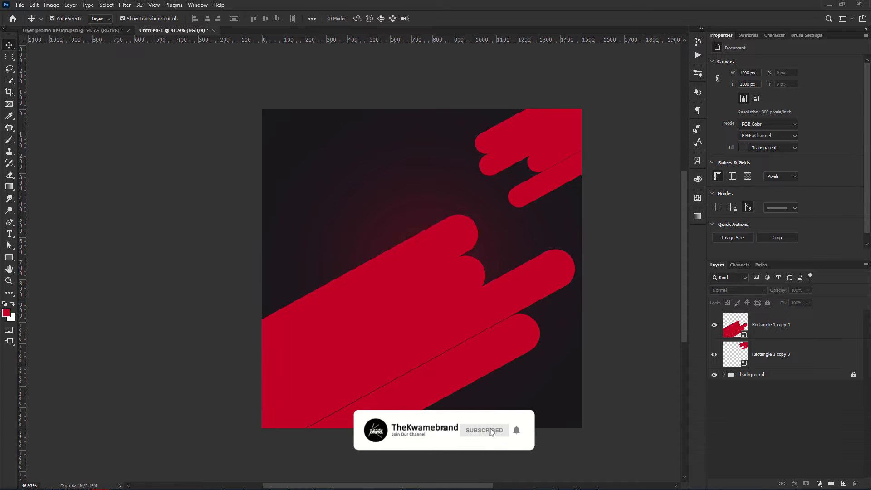
Place the three-watch image Group 1.png on the canvas and position it slightly below the centre
{"action": "left_click", "coordinate": [56, 481]}
{"action": "left_click_drag", "start_coordinate": [546, 281], "coordinate": [284, 242]}
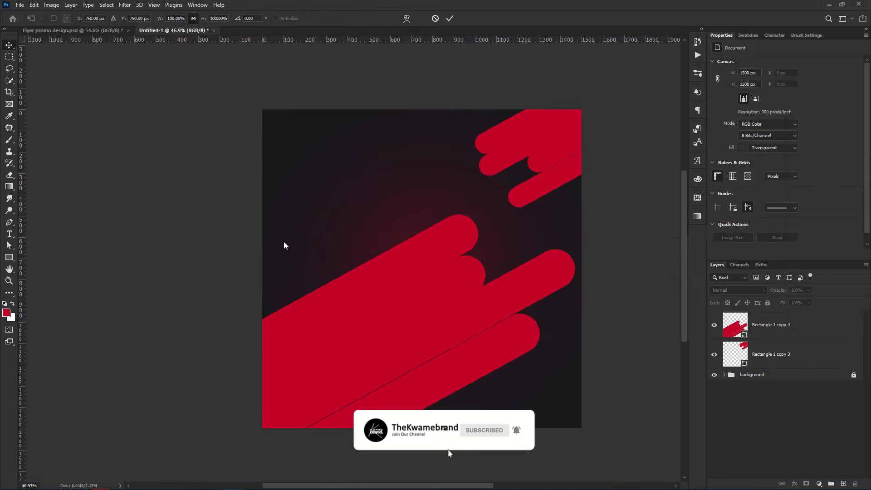
{"action": "left_click_drag", "start_coordinate": [422, 260], "coordinate": [432, 284]}
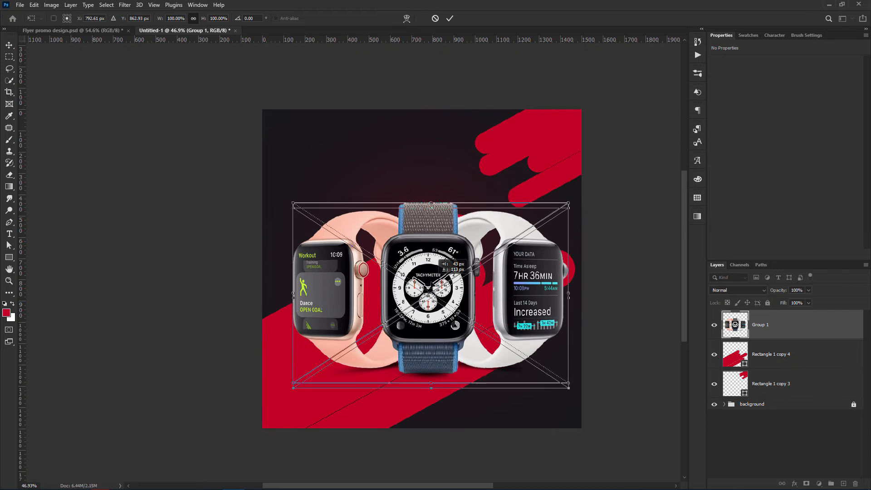
{"action": "left_click", "coordinate": [450, 18]}
Start a text layer below the middle watch and set its text colour to white
{"action": "scroll", "coordinate": [431, 116], "scroll_direction": "up", "scroll_amount": 3}
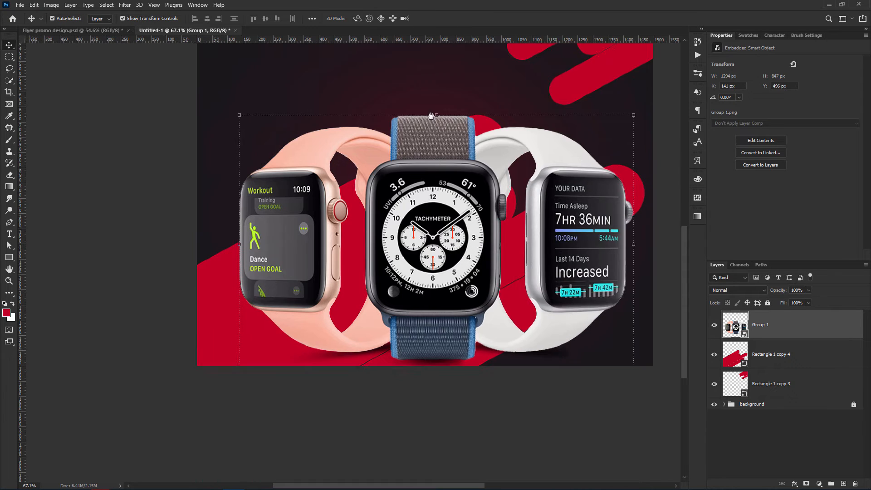
{"action": "scroll", "coordinate": [431, 115], "scroll_direction": "up", "scroll_amount": 1}
{"action": "key", "text": "t"}
{"action": "left_click", "coordinate": [423, 315]}
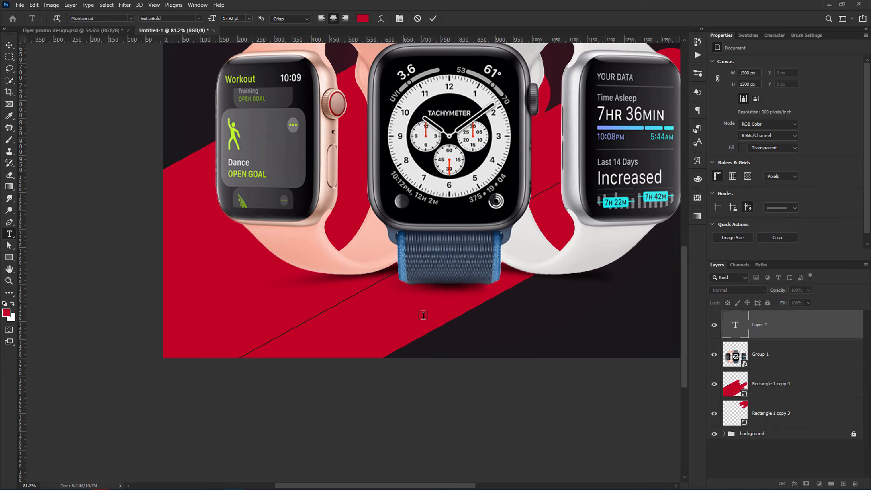
{"action": "left_click_drag", "start_coordinate": [458, 335], "coordinate": [467, 335]}
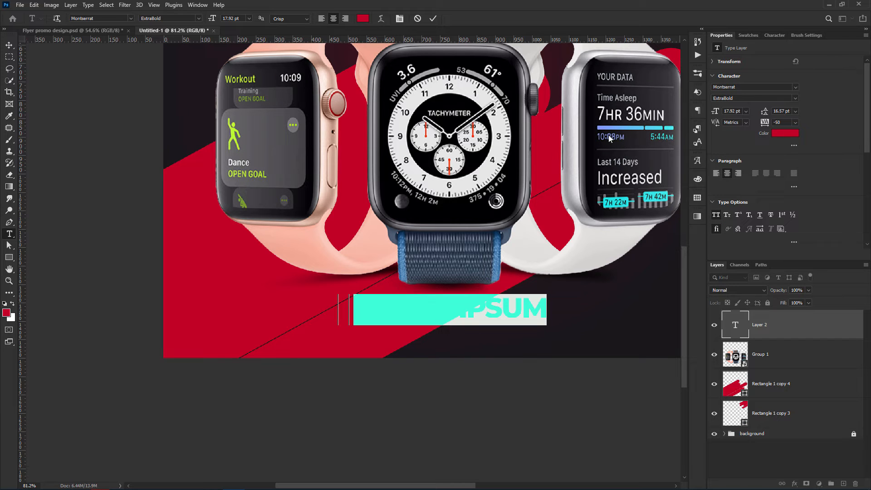
{"action": "left_click", "coordinate": [748, 35]}
{"action": "left_click", "coordinate": [739, 62]}
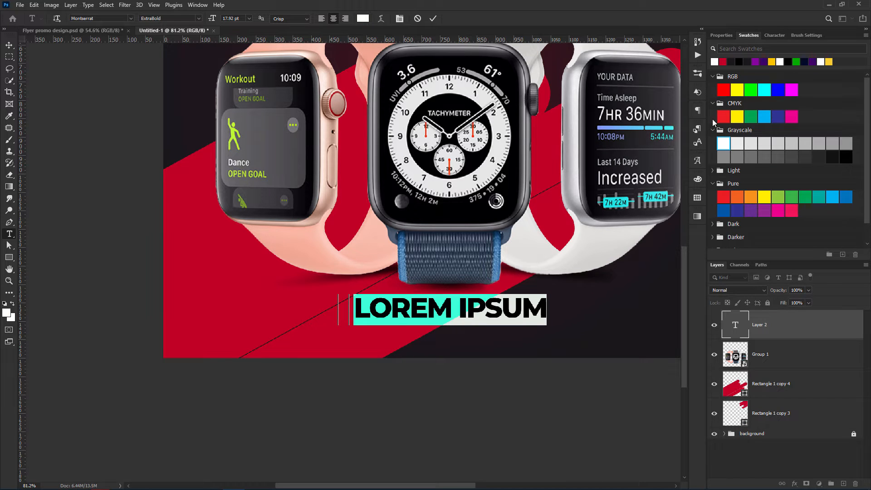
Set the text's tracking to -85 and enter "BRAND LOGO" on two lines
{"action": "left_click", "coordinate": [775, 35]}
{"action": "type", "text": "-8"}
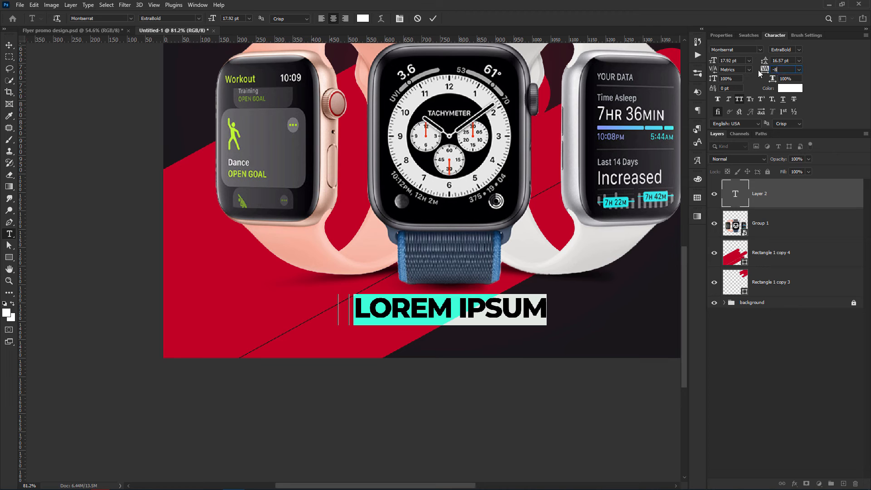
{"action": "type", "text": "5"}
{"action": "key", "text": "Return"}
{"action": "type", "text": "BRAND"}
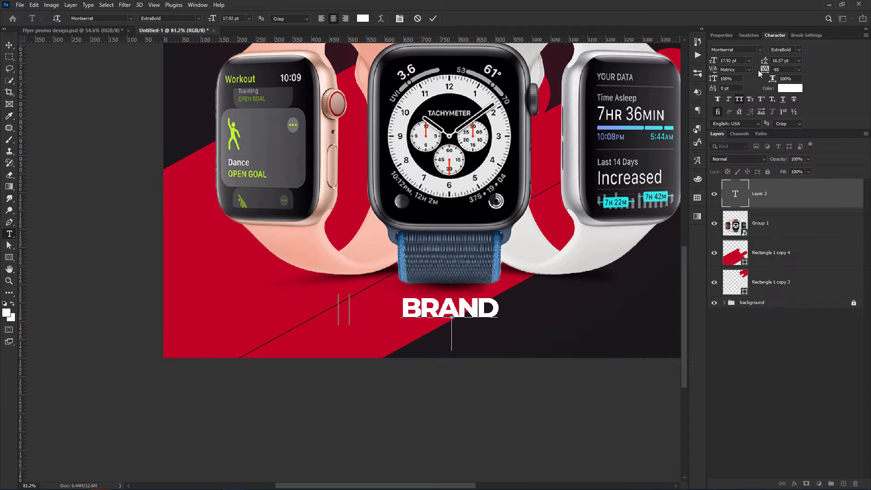
{"action": "type", "text": "LOGO"}
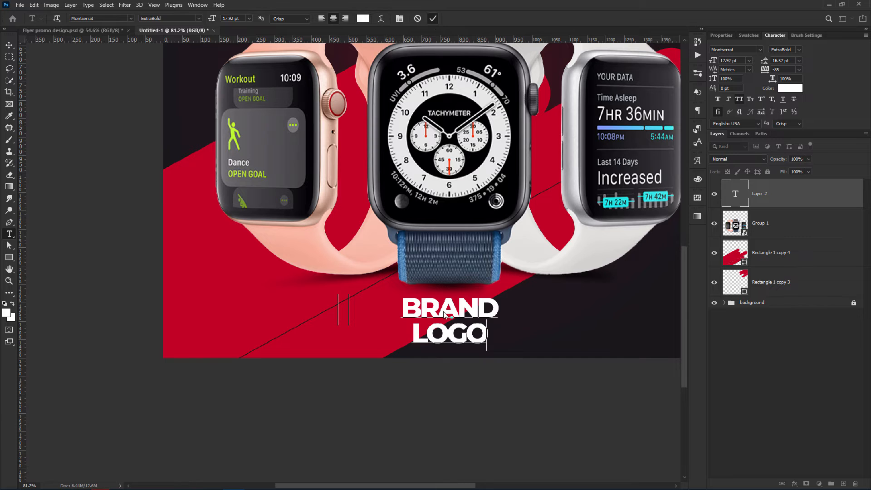
Scale the brand logo text to about 68% and centre it beneath the middle watch near the canvas's lower edge
{"action": "type", "text": "v"}
{"action": "scroll", "coordinate": [450, 301], "scroll_direction": "down", "scroll_amount": 1}
{"action": "left_click_drag", "start_coordinate": [451, 294], "coordinate": [451, 321]}
{"action": "left_click", "coordinate": [449, 18]}
{"action": "scroll", "coordinate": [447, 98], "scroll_direction": "down", "scroll_amount": 3}
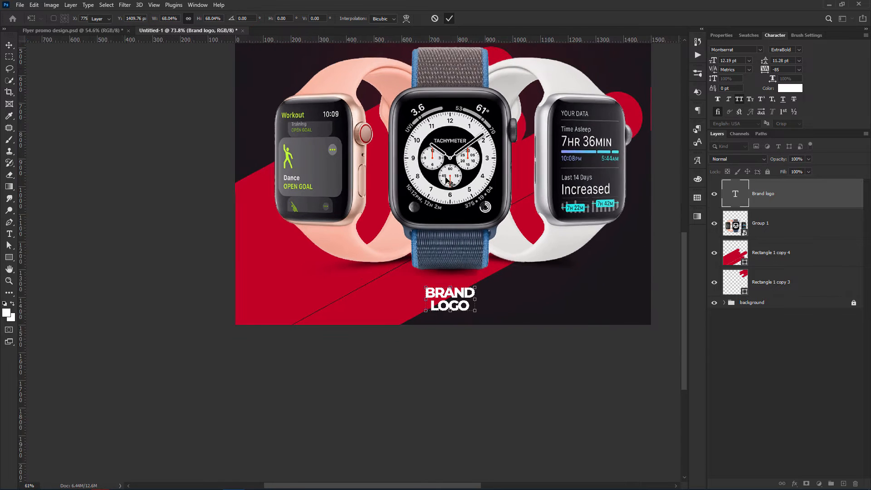
{"action": "left_click", "coordinate": [63, 163]}
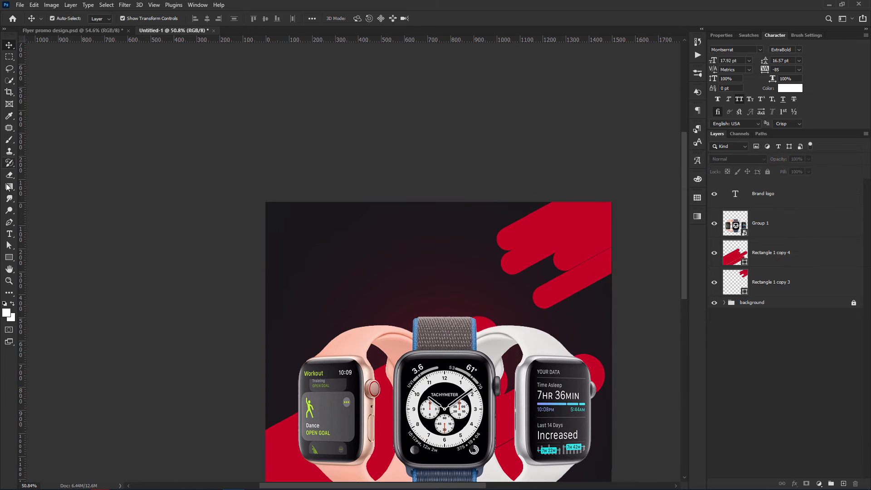
Draw a rounded rectangle overlapping the middle of the canvas's upper edge and use the red swatch as the colour
{"action": "left_click", "coordinate": [9, 258]}
{"action": "mouse_move", "coordinate": [468, 217]}
{"action": "left_mouse_down"}
{"action": "mouse_move", "coordinate": [471, 230]}
{"action": "mouse_move", "coordinate": [447, 221]}
{"action": "mouse_move", "coordinate": [454, 215]}
{"action": "left_mouse_up"}
{"action": "key", "text": "v"}
{"action": "left_click", "coordinate": [749, 35]}
{"action": "left_click", "coordinate": [714, 61]}
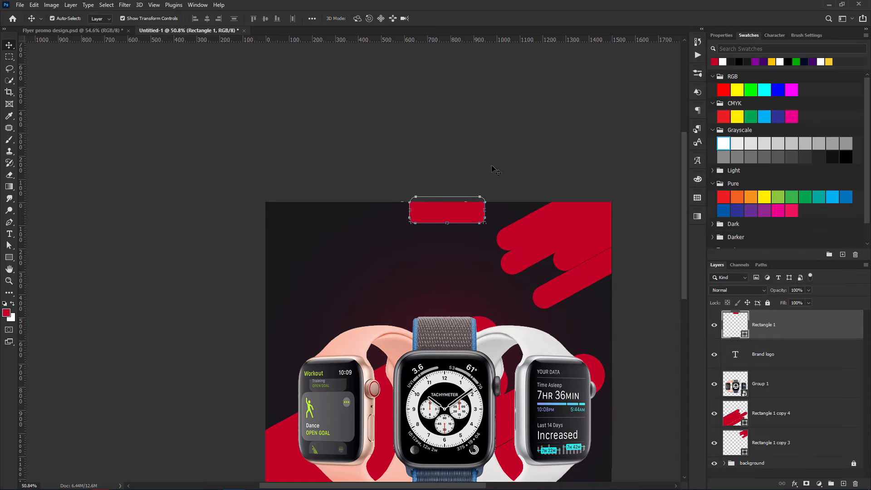
Add an "UPGRADE" text layer below the red rounded rectangle and colour it white
{"action": "scroll", "coordinate": [453, 223], "scroll_direction": "up", "scroll_amount": 5}
{"action": "key", "text": "t"}
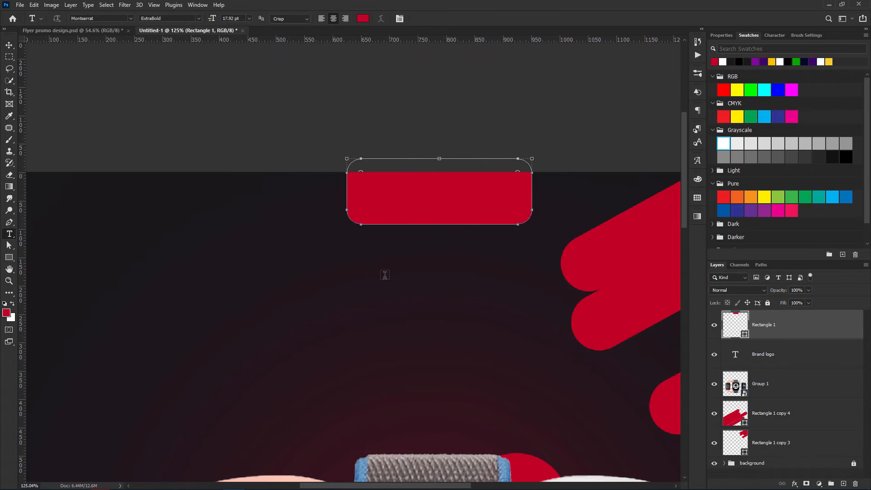
{"action": "left_click", "coordinate": [384, 274]}
{"action": "type", "text": "UPGRADE"}
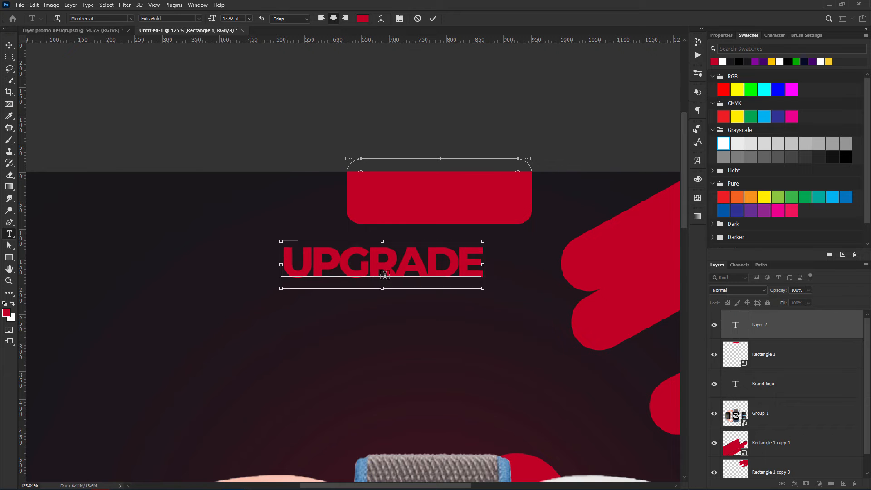
{"action": "key", "text": "ctrl+a"}
{"action": "left_click", "coordinate": [723, 61]}
{"action": "left_click", "coordinate": [432, 19]}
{"action": "key", "text": "v"}
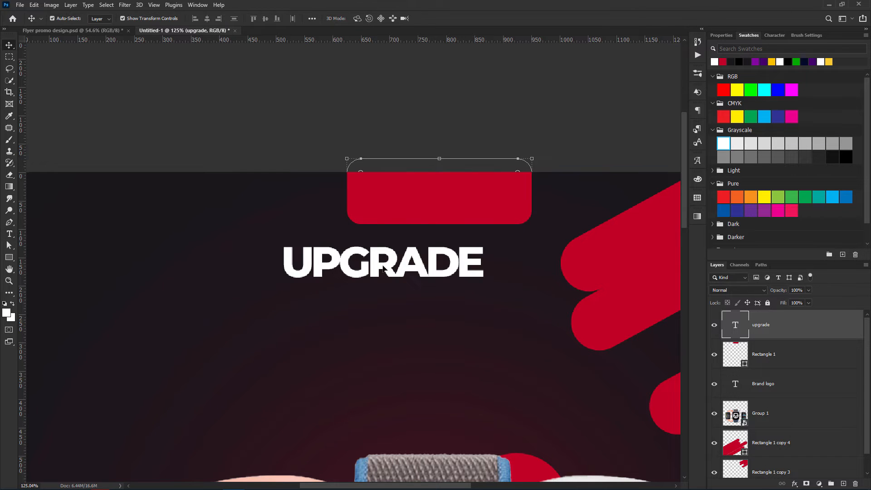
Move the "UPGRADE" text onto the red rounded rectangle and scale it to about 14.5 pt so it fits inside
{"action": "left_click_drag", "start_coordinate": [384, 268], "coordinate": [456, 202]}
{"action": "left_click_drag", "start_coordinate": [559, 196], "coordinate": [520, 195]}
{"action": "left_click_drag", "start_coordinate": [511, 195], "coordinate": [515, 197]}
{"action": "left_click", "coordinate": [451, 18]}
{"action": "key", "text": "ctrl+minus"}
{"action": "scroll", "coordinate": [472, 145], "scroll_direction": "down", "scroll_amount": 3}
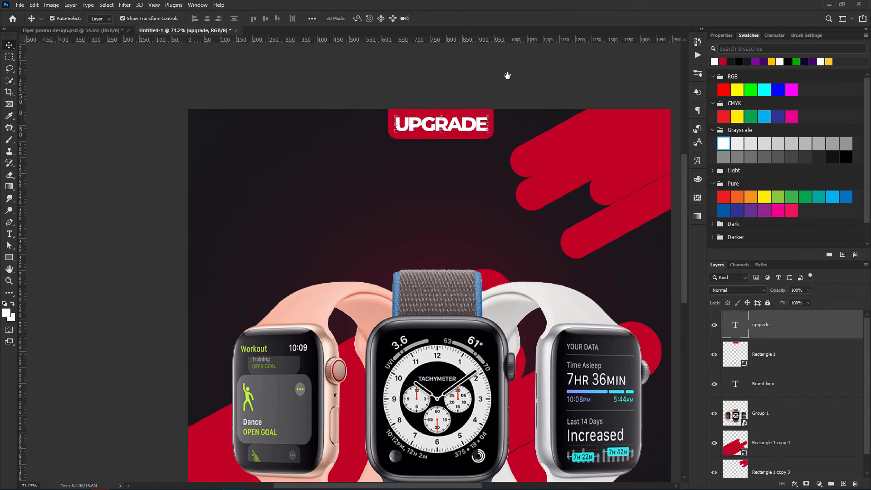
Duplicate the "UPGRADE" text below the rectangle and replace the copy's wording with "EXCHANGE YOUR USED APPLE WATCH FOR A NEW ONE"
{"action": "left_click_drag", "start_coordinate": [443, 135], "coordinate": [442, 166]}
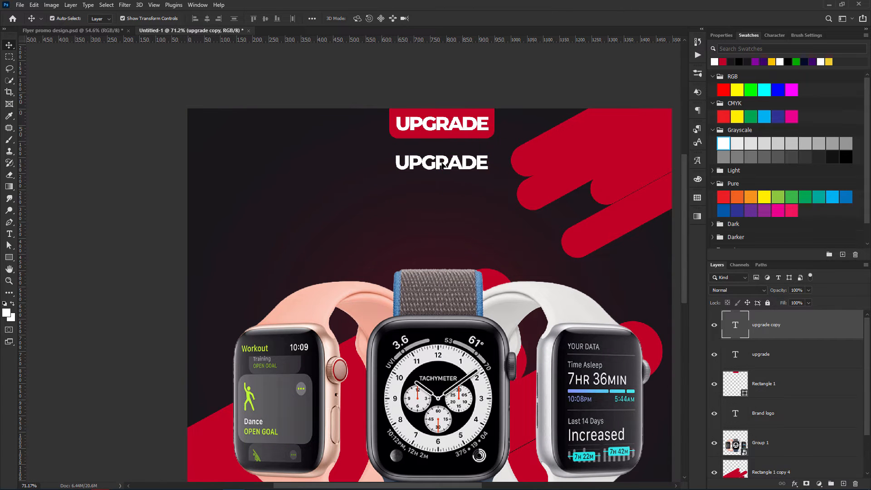
{"action": "double_click", "coordinate": [442, 166]}
{"action": "type", "text": "EXCHAN"}
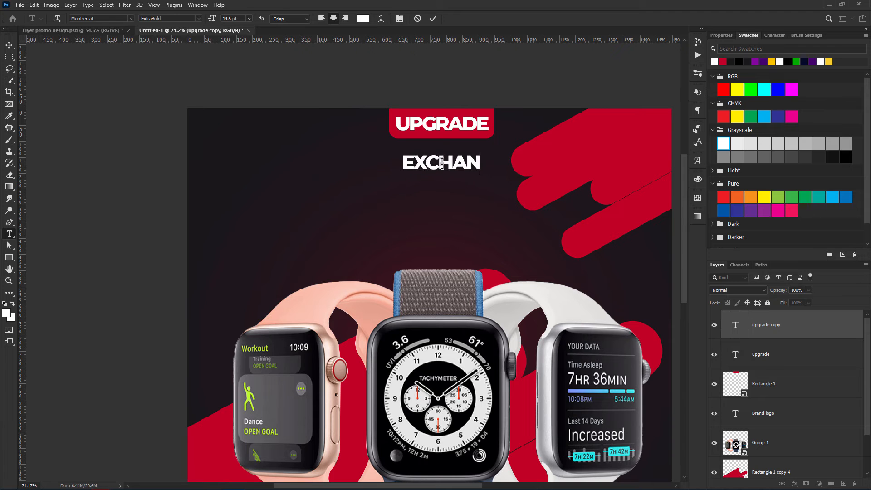
{"action": "type", "text": "GE YOUR USED "}
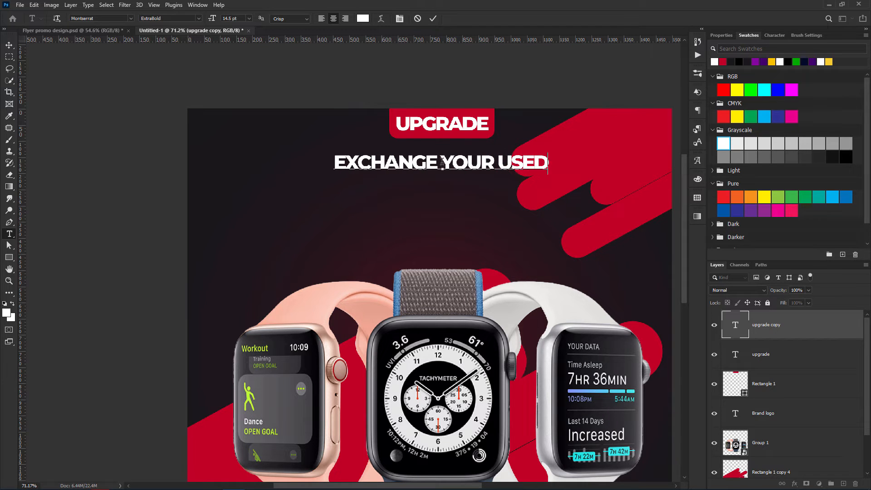
{"action": "type", "text": "APPLE "}
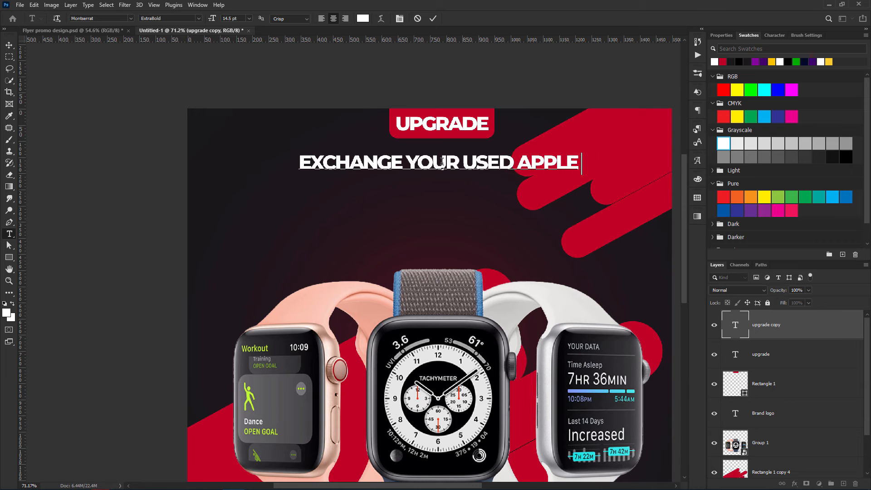
{"action": "type", "text": "WATCH FOR A NEW ONE"}
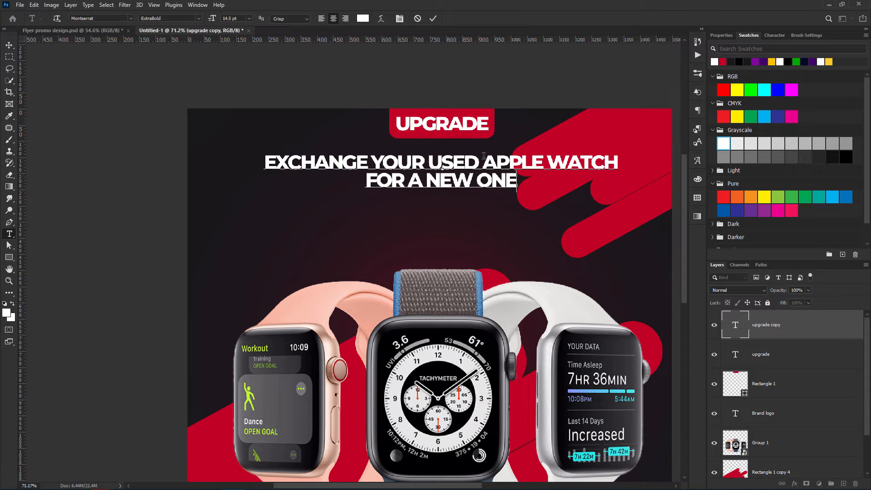
Arrange the headline on two lines, with "APPLE WATCH FOR A NEW ONE" together on the second
{"action": "key", "text": "Return"}
{"action": "key", "text": "Down"}
{"action": "key", "text": "Delete"}
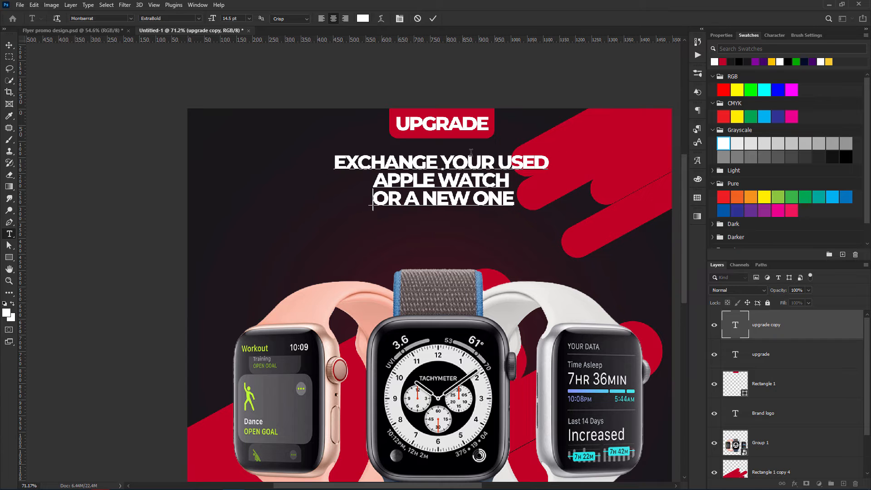
{"action": "key", "text": "BackSpace"}
{"action": "type", "text": "F"}
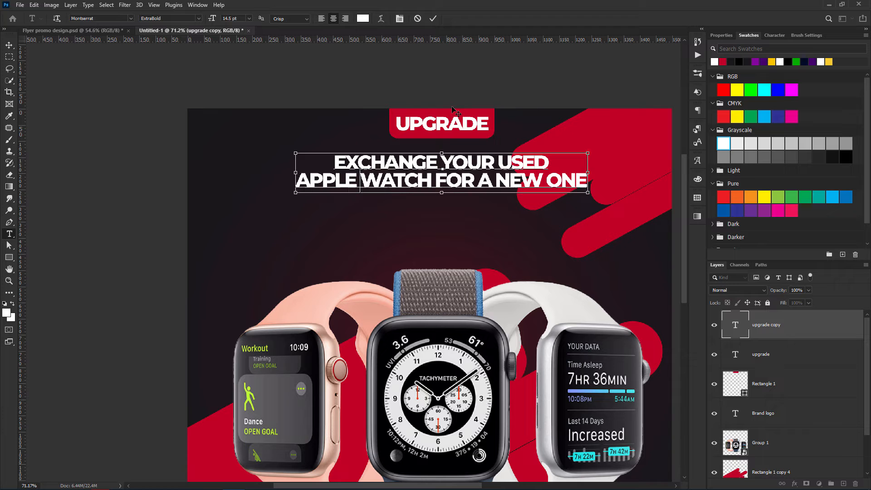
Set the headline in Poppins Bold with all caps off and tracking of -55
{"action": "key", "text": "ctrl+a"}
{"action": "left_click", "coordinate": [775, 35]}
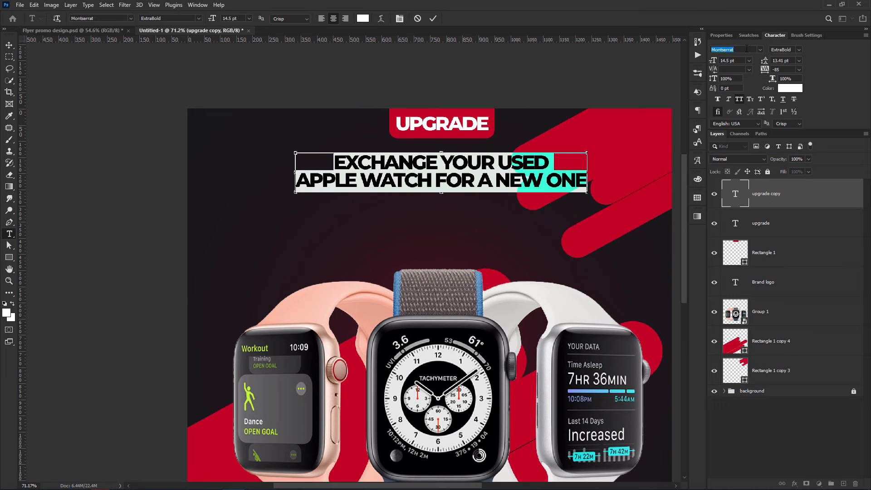
{"action": "type", "text": "popp"}
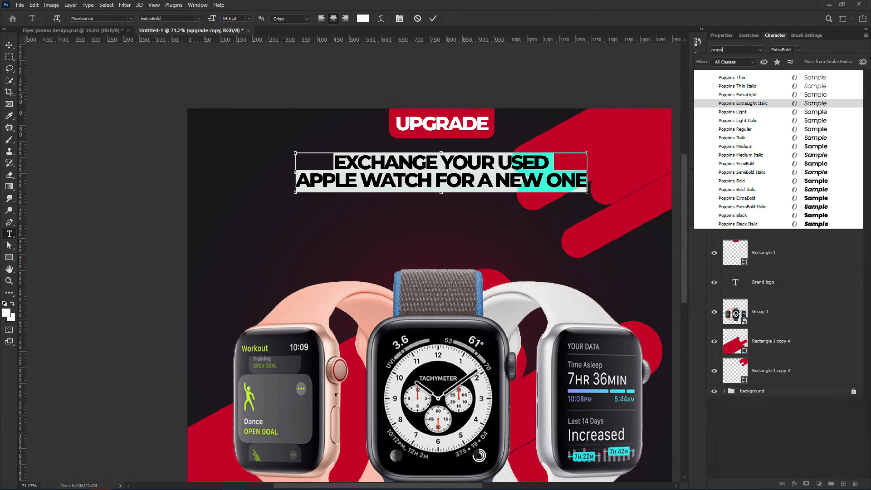
{"action": "key", "text": "Return"}
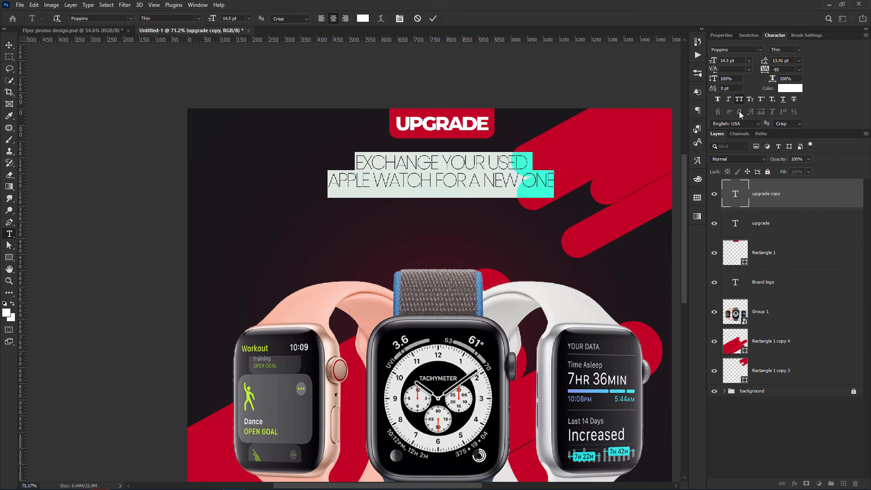
{"action": "left_click", "coordinate": [740, 100]}
{"action": "left_click", "coordinate": [798, 50]}
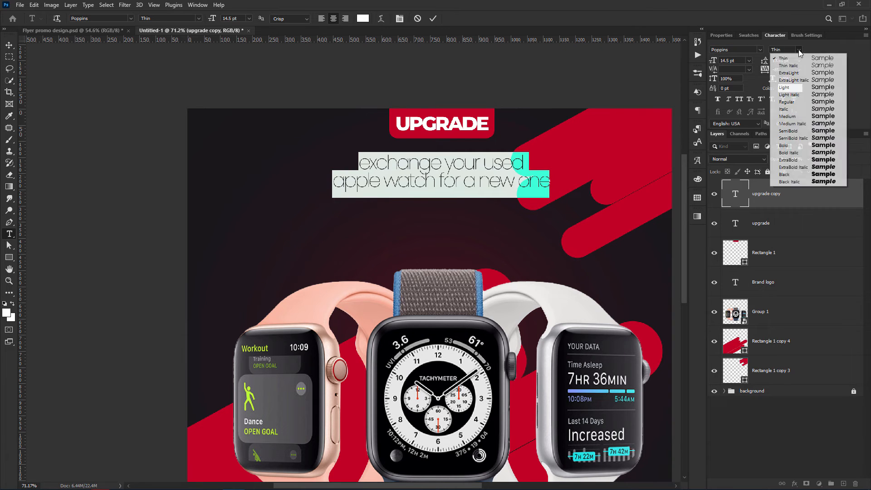
{"action": "left_click", "coordinate": [797, 145]}
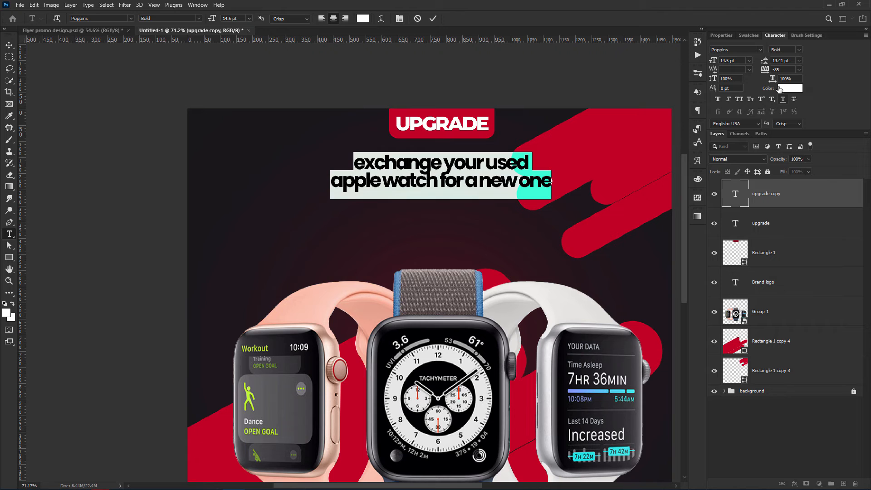
{"action": "key", "text": "Return"}
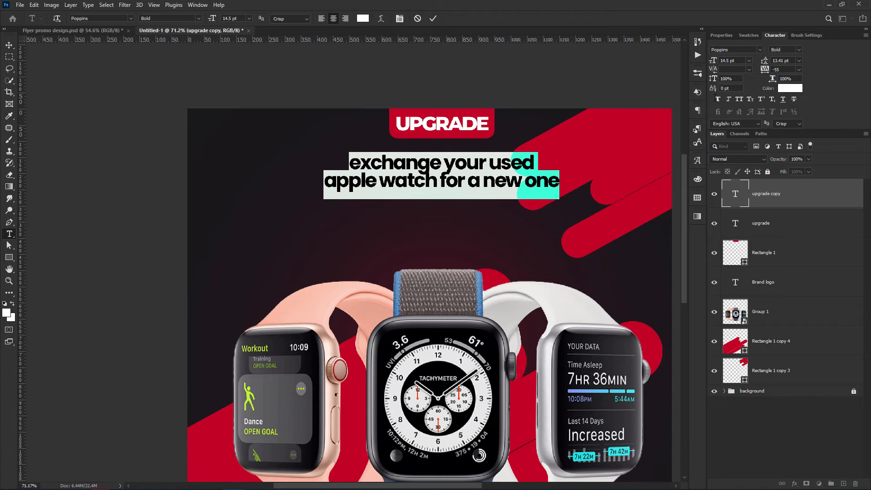
Colour the words "apple watch" in the headline with the red swatch
{"action": "left_click_drag", "start_coordinate": [436, 184], "coordinate": [304, 184]}
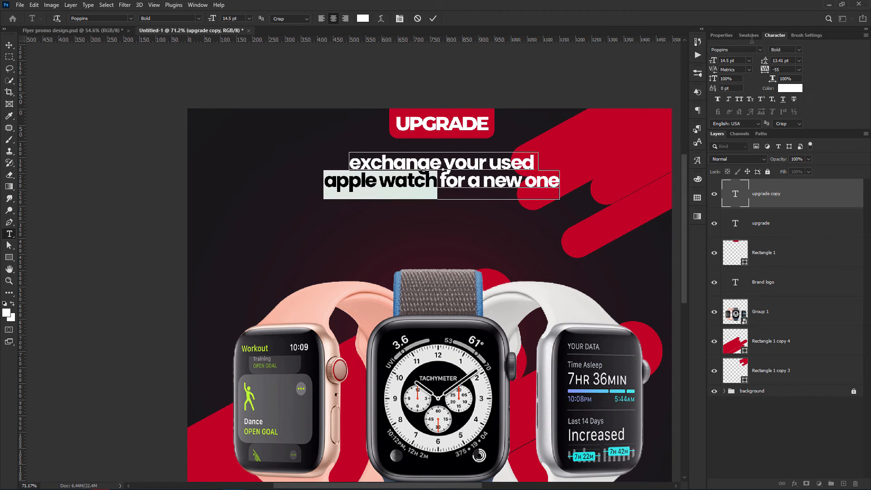
{"action": "left_click", "coordinate": [749, 35]}
{"action": "left_click", "coordinate": [715, 62]}
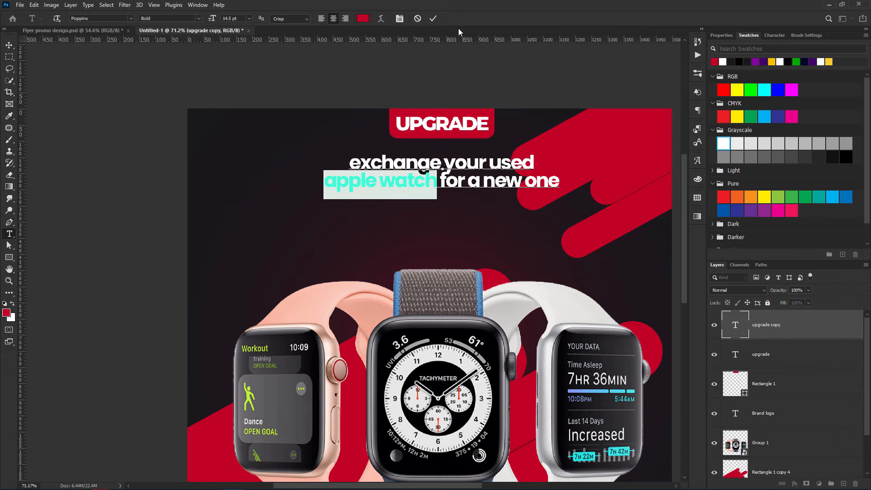
{"action": "left_click", "coordinate": [433, 18]}
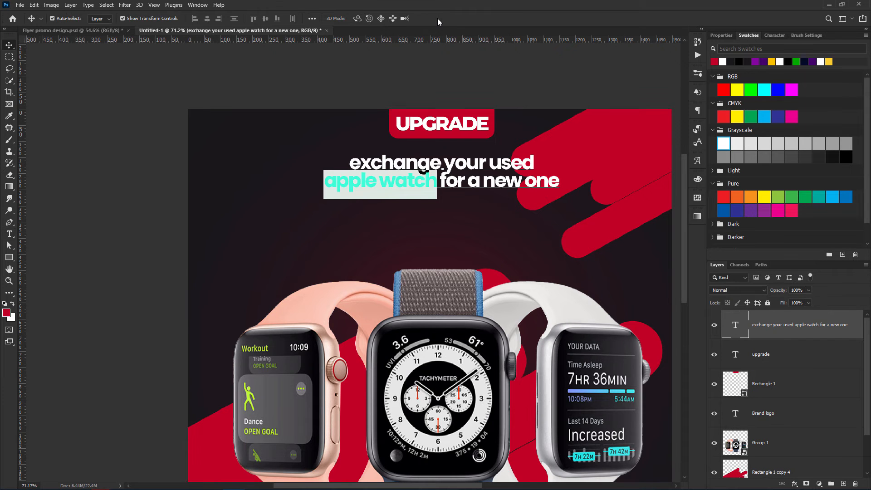
Increase the headline's leading to 18 pt and scale the whole text block up to about 19.28 pt
{"action": "left_click", "coordinate": [774, 38]}
{"action": "left_click_drag", "start_coordinate": [766, 61], "coordinate": [769, 61]}
{"action": "scroll", "coordinate": [446, 182], "scroll_direction": "down", "scroll_amount": 2}
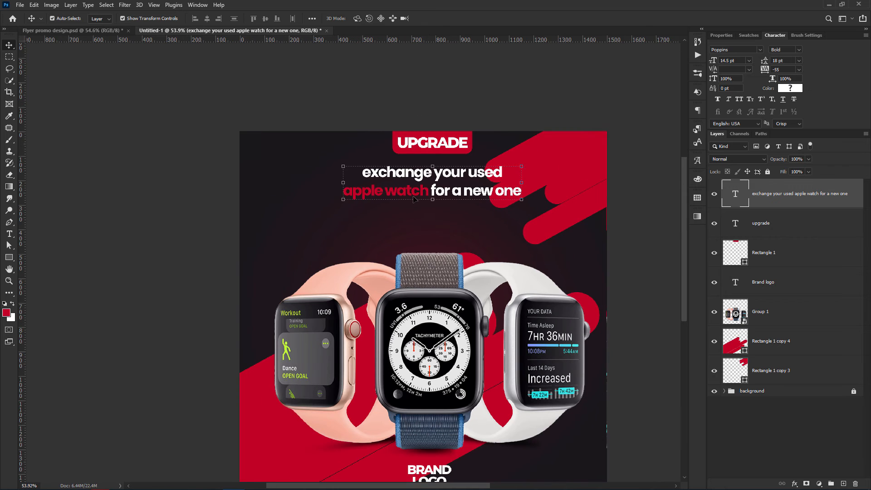
{"action": "key", "text": "ctrl+t"}
{"action": "left_click_drag", "start_coordinate": [433, 167], "coordinate": [441, 206]}
{"action": "left_click", "coordinate": [449, 18]}
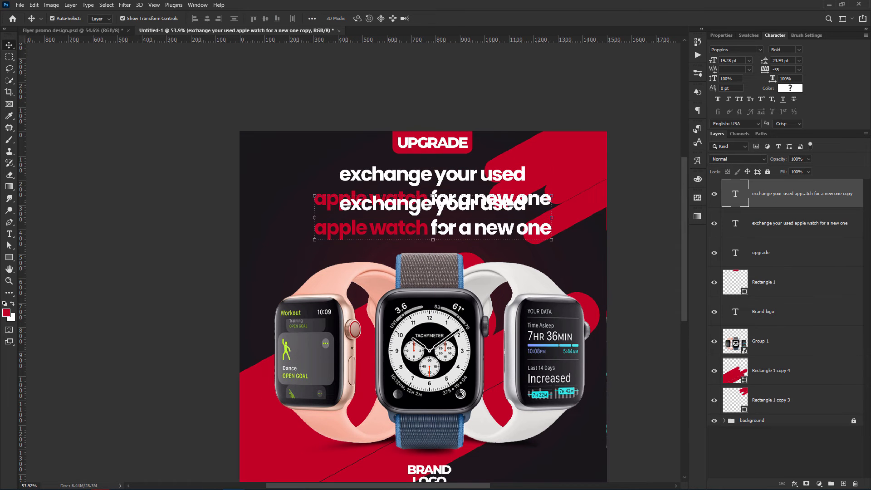
Replace the wording of a headline copy placed below the original with "*T & C applied"
{"action": "double_click", "coordinate": [438, 225]}
{"action": "key", "text": "BackSpace"}
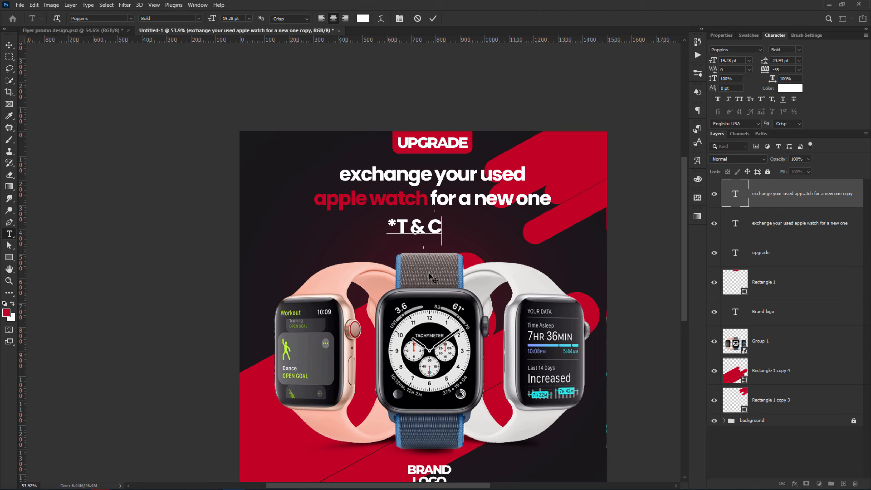
{"action": "type", "text": "*T & C applied"}
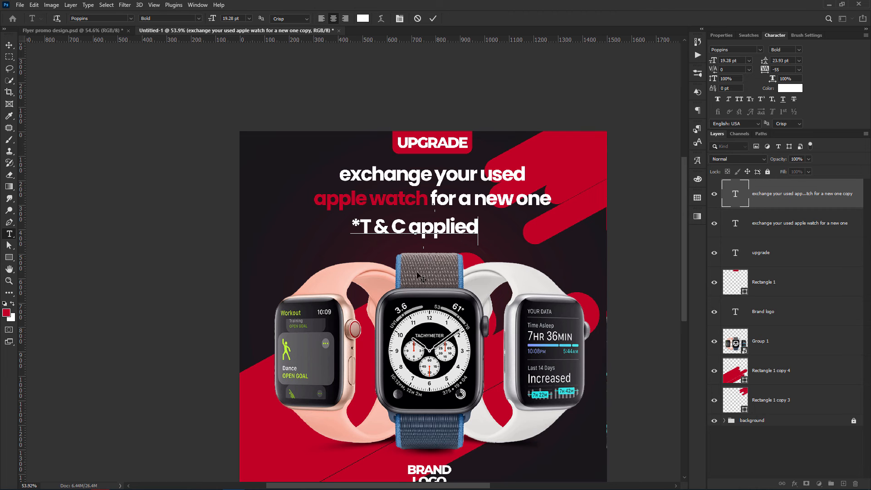
Set the words "T & C applied", without the asterisk, to Medium weight at 10 pt
{"action": "left_click_drag", "start_coordinate": [364, 229], "coordinate": [478, 229]}
{"action": "left_click", "coordinate": [799, 52]}
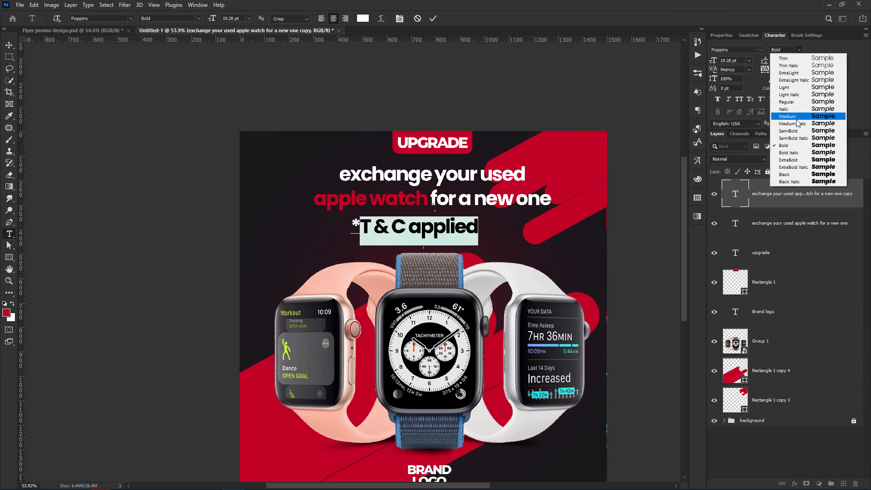
{"action": "left_click", "coordinate": [780, 117]}
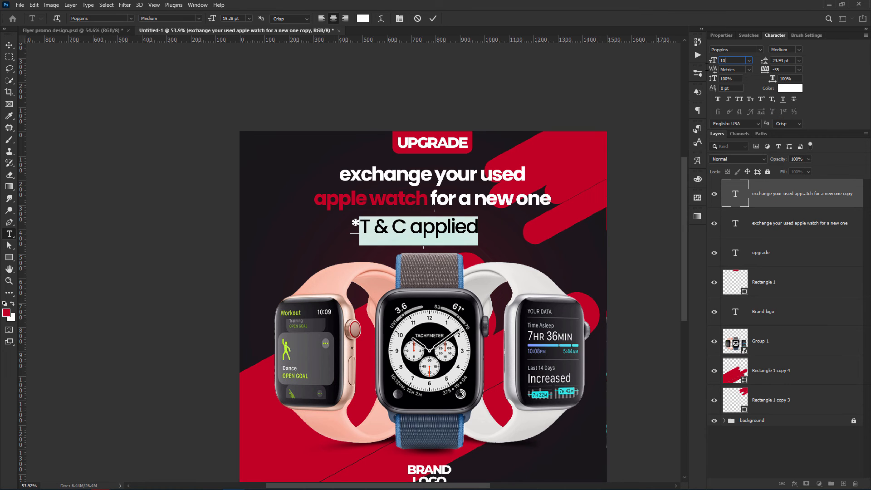
{"action": "key", "text": "Return"}
Set the whole "*T & C applied" line, including the asterisk, to SemiBold at 10 pt
{"action": "key", "text": "ctrl+a"}
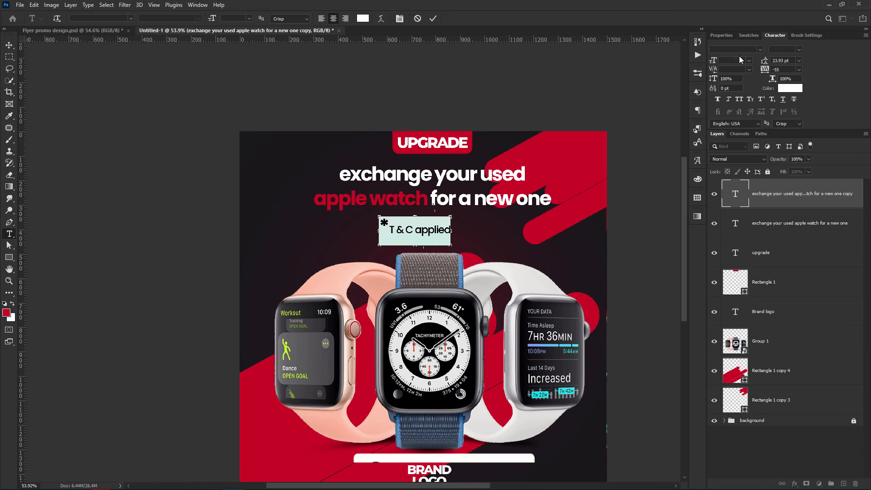
{"action": "left_click", "coordinate": [799, 49]}
{"action": "left_click", "coordinate": [793, 132]}
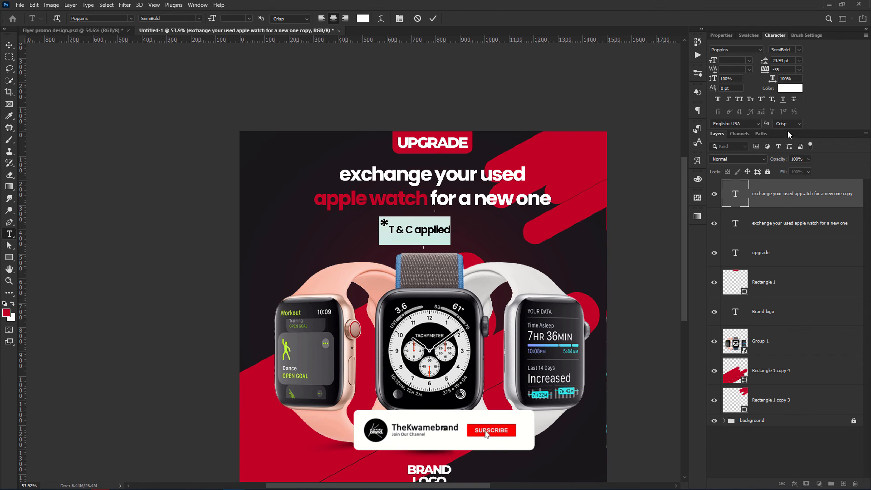
{"action": "left_click", "coordinate": [732, 61]}
{"action": "type", "text": "10"}
{"action": "key", "text": "Return"}
{"action": "left_click", "coordinate": [433, 19]}
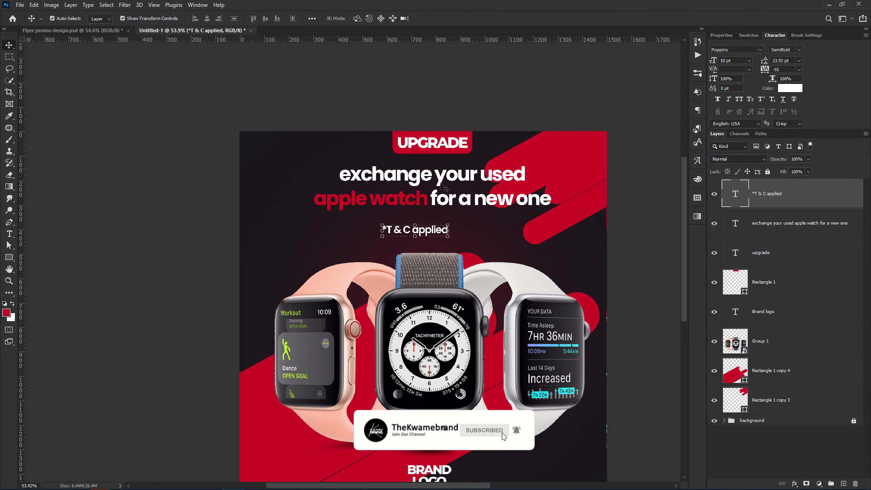
Scale the "*T & C applied" line to about 9.3 pt and centre it between the headline and the middle watch
{"action": "key", "text": "v"}
{"action": "left_click_drag", "start_coordinate": [427, 234], "coordinate": [453, 132]}
{"action": "scroll", "coordinate": [442, 231], "scroll_direction": "down", "scroll_amount": 3}
{"action": "scroll", "coordinate": [400, 370], "scroll_direction": "up", "scroll_amount": 4}
{"action": "left_click", "coordinate": [391, 354]}
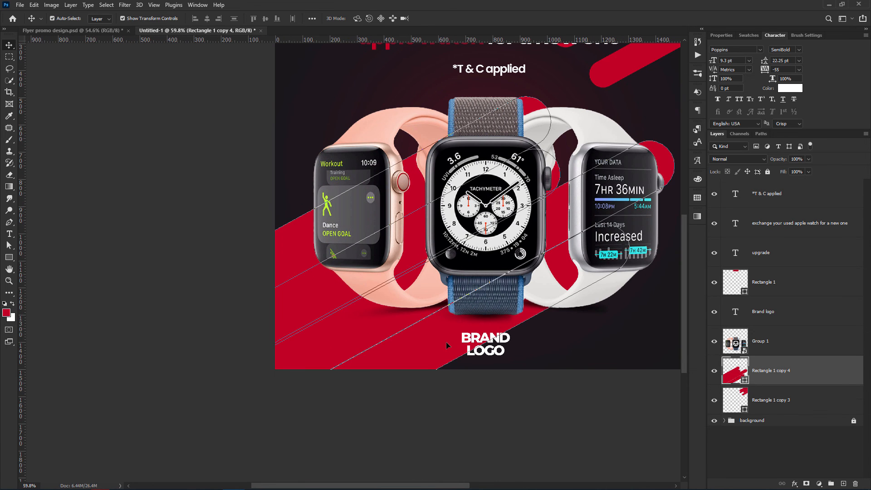
{"action": "left_click", "coordinate": [97, 279]}
{"action": "left_click", "coordinate": [424, 342]}
{"action": "scroll", "coordinate": [424, 342], "scroll_direction": "down", "scroll_amount": 2}
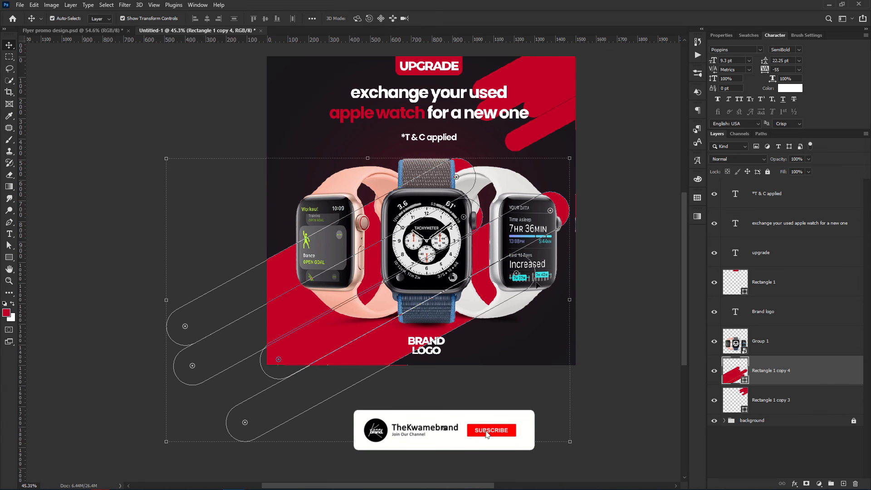
{"action": "left_click", "coordinate": [588, 441]}
{"action": "scroll", "coordinate": [558, 232], "scroll_direction": "down", "scroll_amount": 2}
{"action": "left_click_drag", "start_coordinate": [513, 213], "coordinate": [516, 232]}
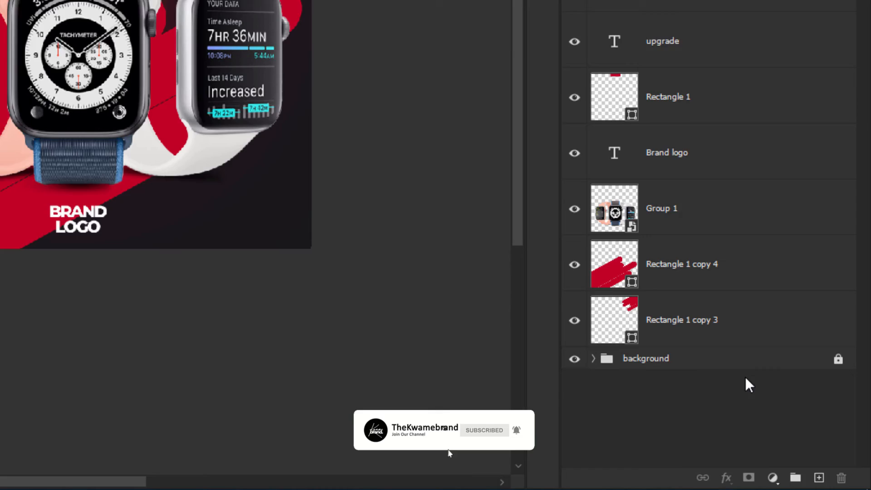
Paint one large soft red glow over the middle watch on a new layer above all the others
{"action": "left_click", "coordinate": [843, 484]}
{"action": "key", "text": "b"}
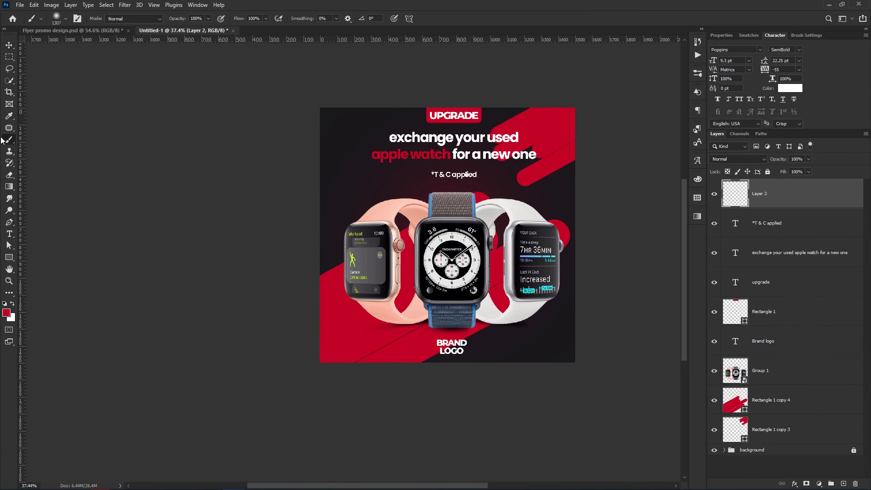
{"action": "left_click_drag", "start_coordinate": [416, 244], "coordinate": [425, 245]}
{"action": "left_click", "coordinate": [424, 243]}
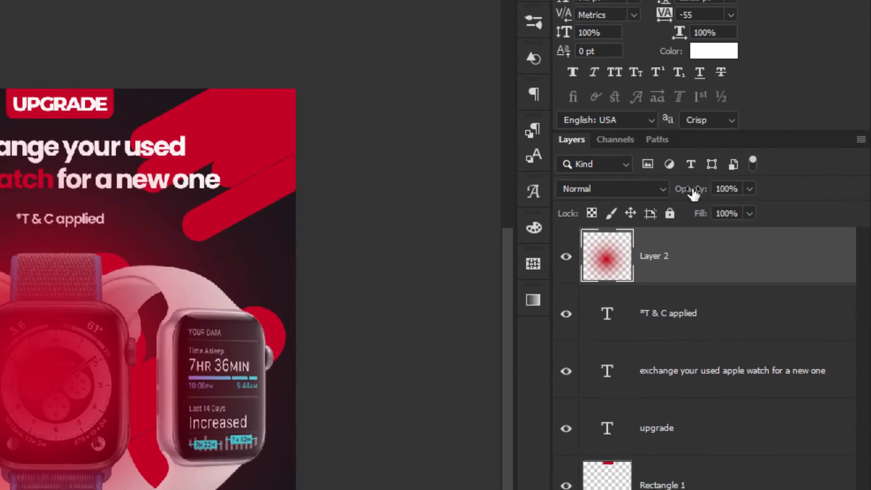
Set the red glow layer's opacity to 20% and deselect it
{"action": "left_click", "coordinate": [794, 159]}
{"action": "type", "text": "20"}
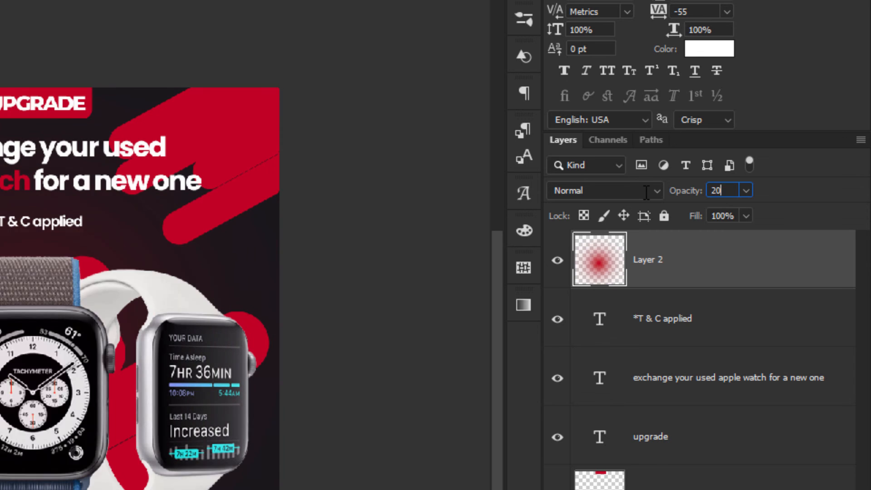
{"action": "key", "text": "Return"}
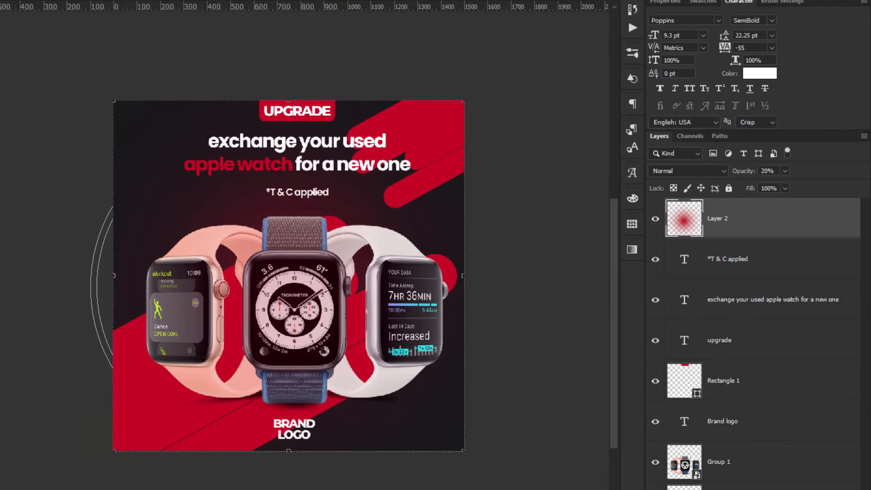
{"action": "left_click", "coordinate": [64, 363]}
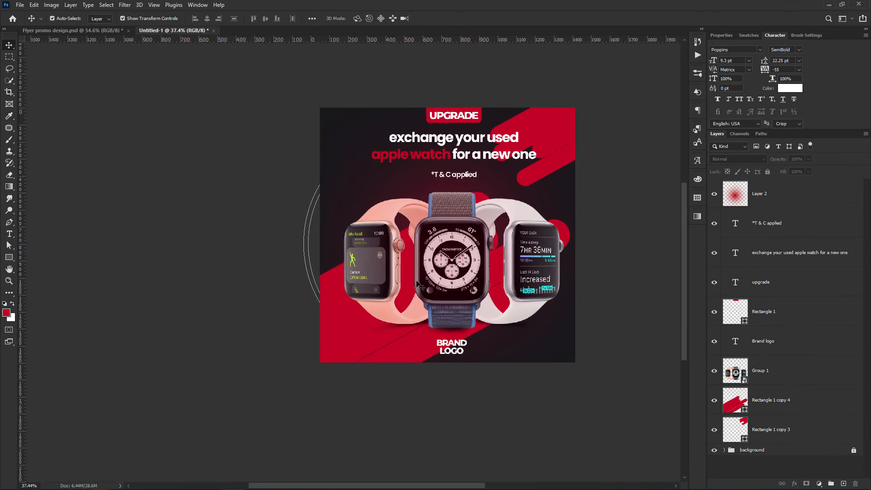
{"action": "scroll", "coordinate": [251, 344], "scroll_direction": "up", "scroll_amount": 3}
{"action": "left_click_drag", "start_coordinate": [250, 344], "coordinate": [168, 380]}
{"action": "scroll", "coordinate": [203, 336], "scroll_direction": "up", "scroll_amount": 1}
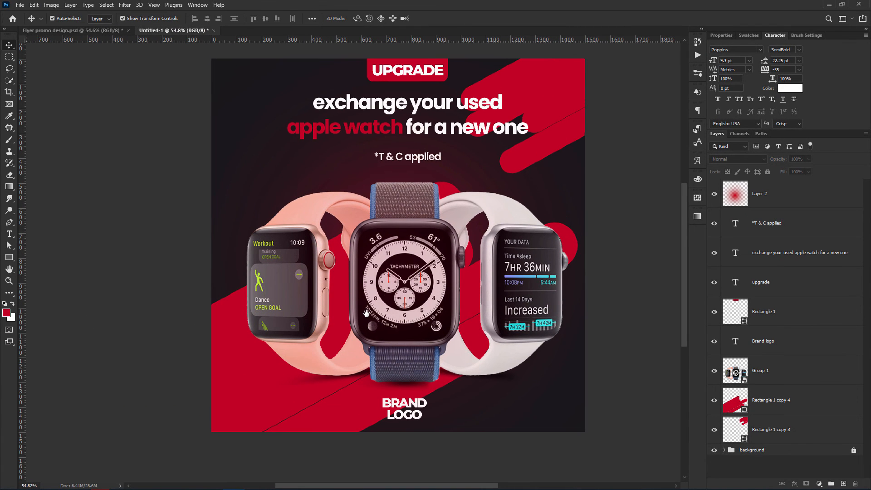